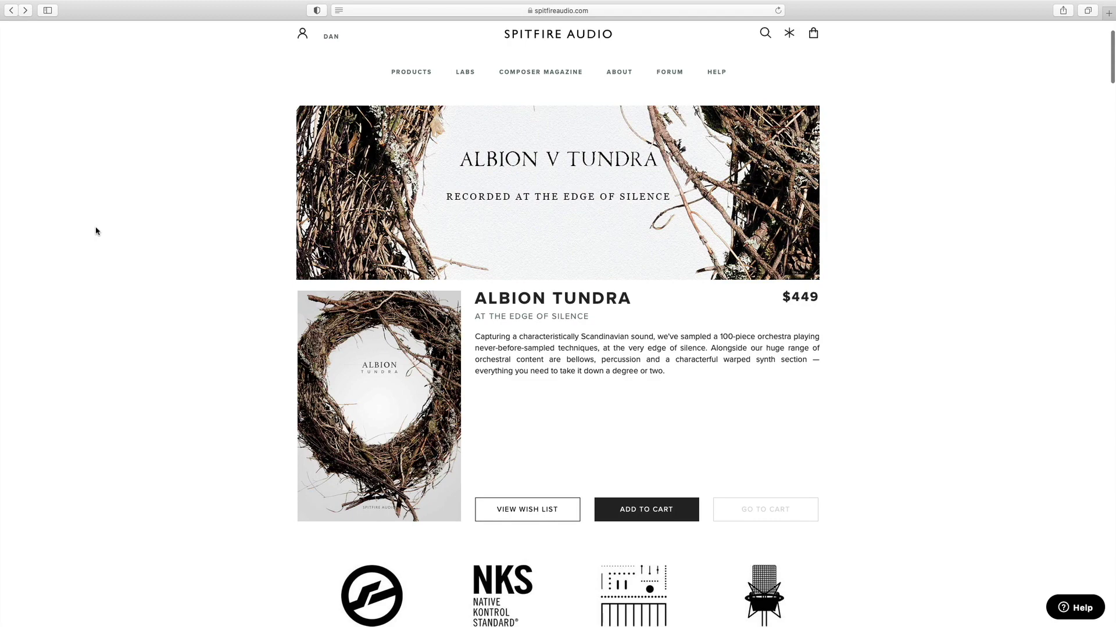
pyautogui.scroll(-2, 96, 232)
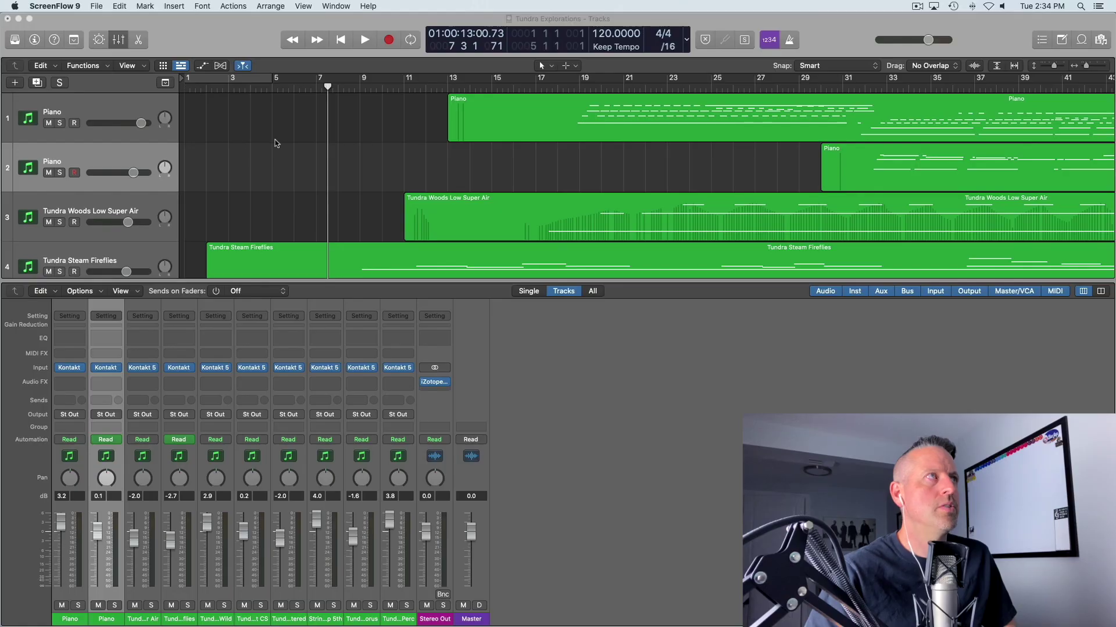
# Switch to the Tundra Explorations project in Logic Pro and select the two Piano tracks alternately, ending on the second
pyautogui.click(225, 45)
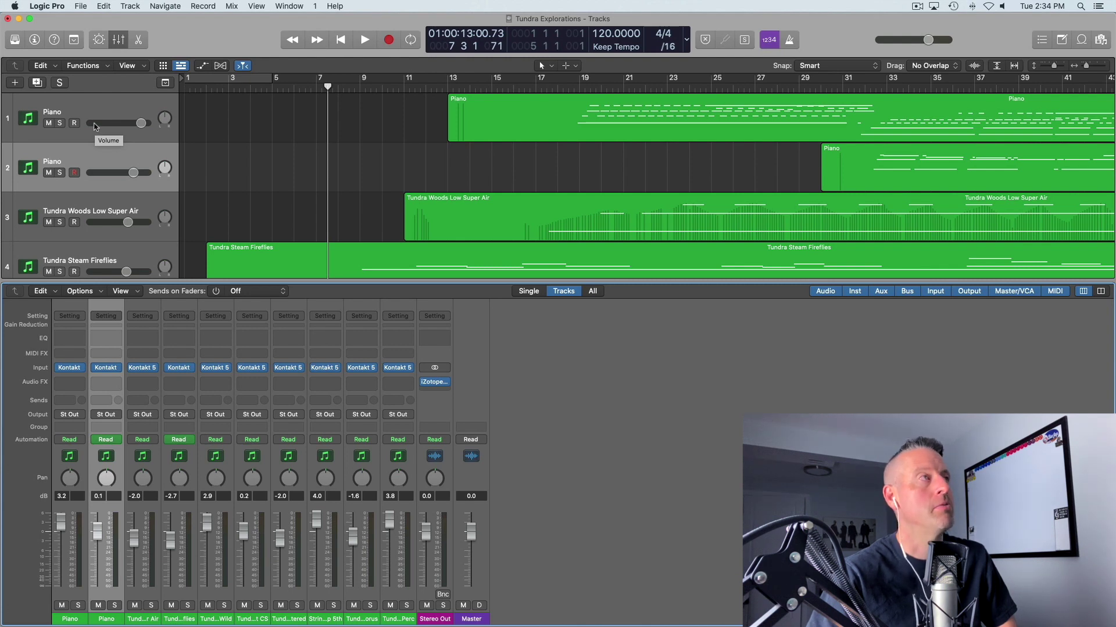
pyautogui.click(95, 119)
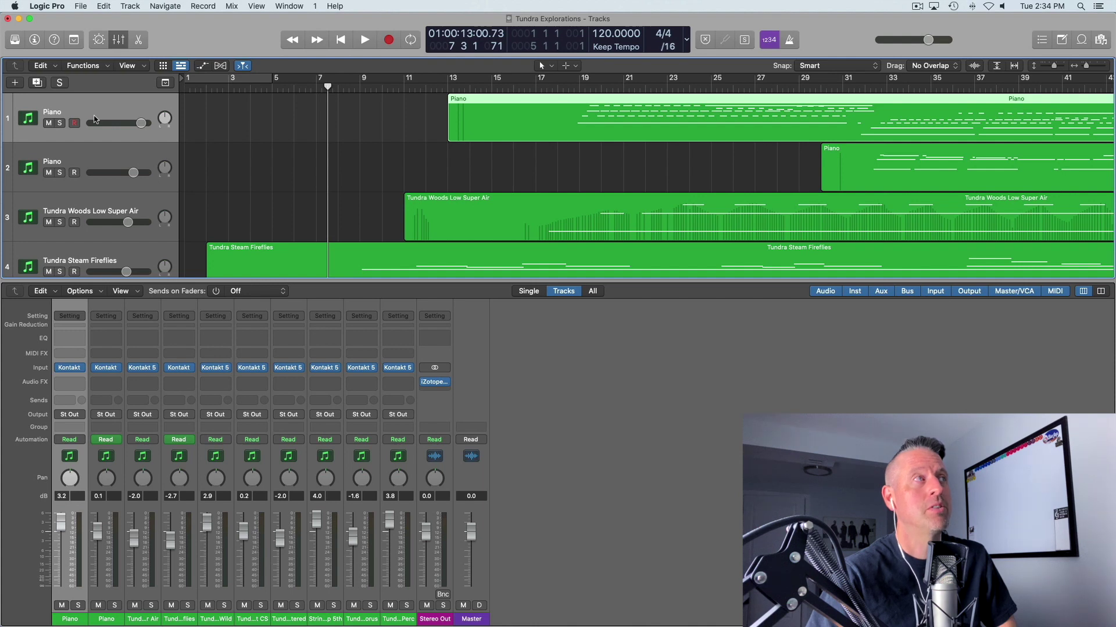
pyautogui.click(88, 156)
pyautogui.click(93, 119)
pyautogui.click(88, 154)
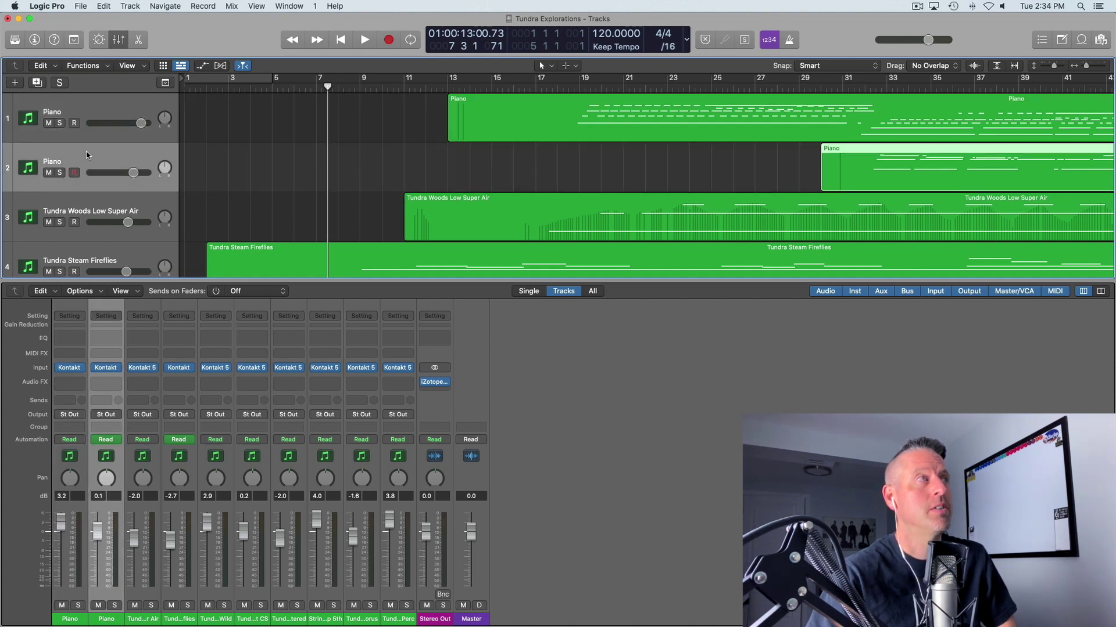
# Hide the mixer to show all the tracks and return the playhead to the start of the project
pyautogui.press('x')
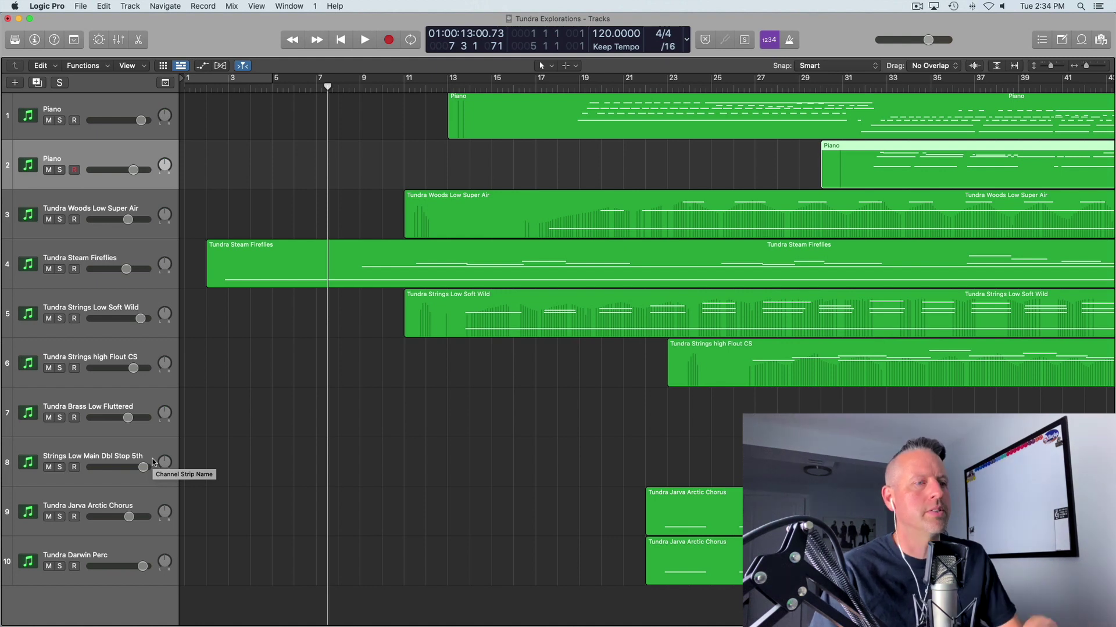
pyautogui.press('Return')
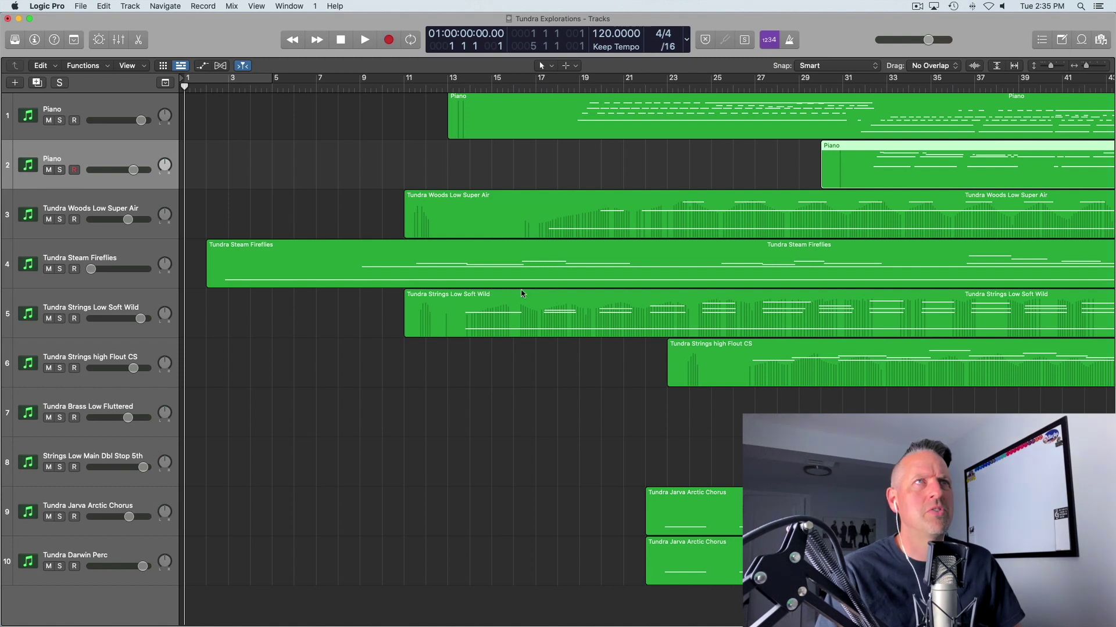
pyautogui.hscroll(3, 521, 295)
pyautogui.hscroll(3, 520, 295)
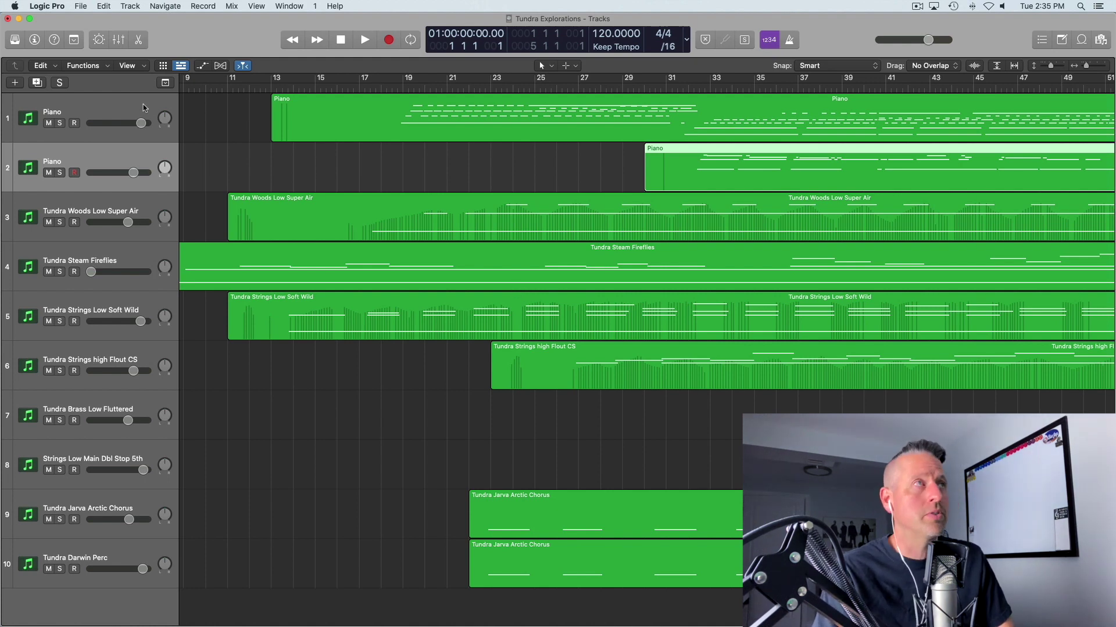
# Inspect the Kontakt instrument on the Tundra Steam Fireflies track from the mixer, moving the playhead to bar 17, beat 3 before closing it
pyautogui.click(124, 108)
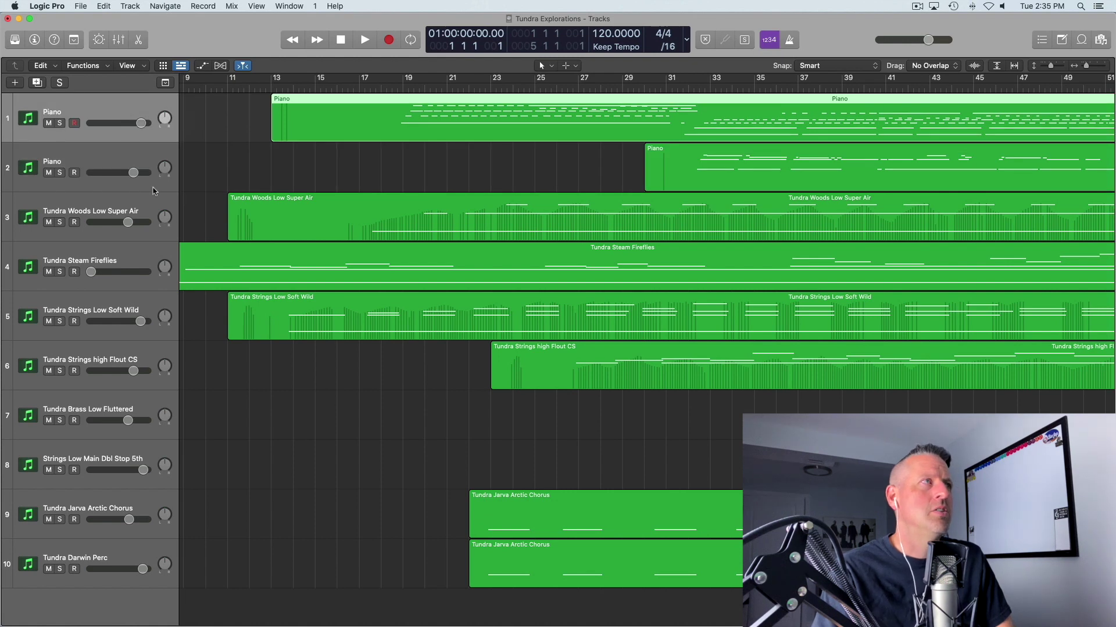
pyautogui.click(91, 209)
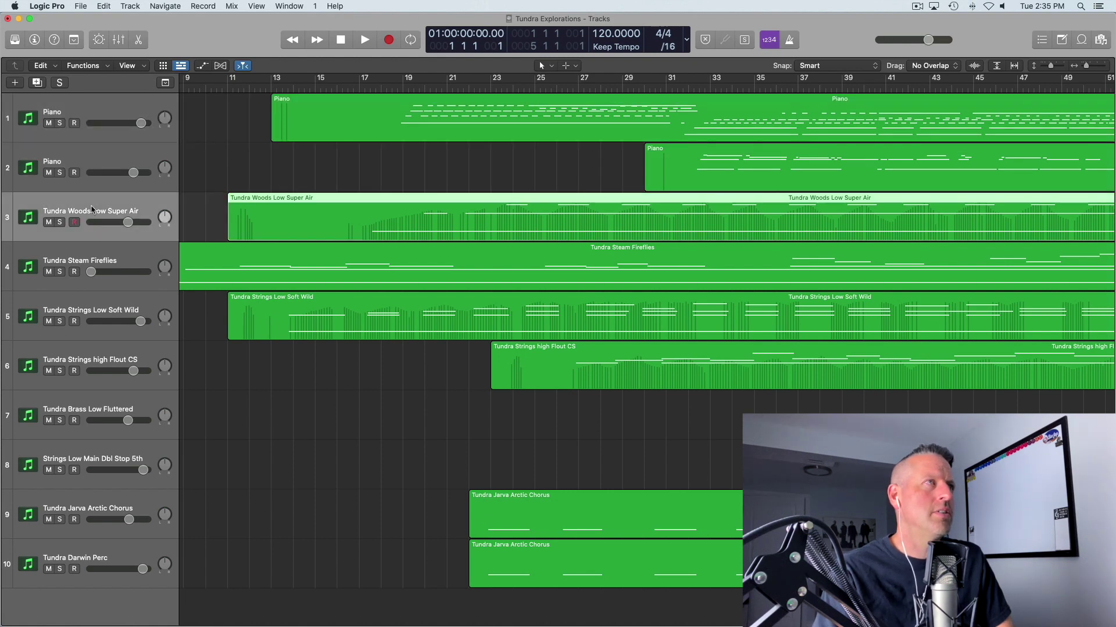
pyautogui.click(104, 255)
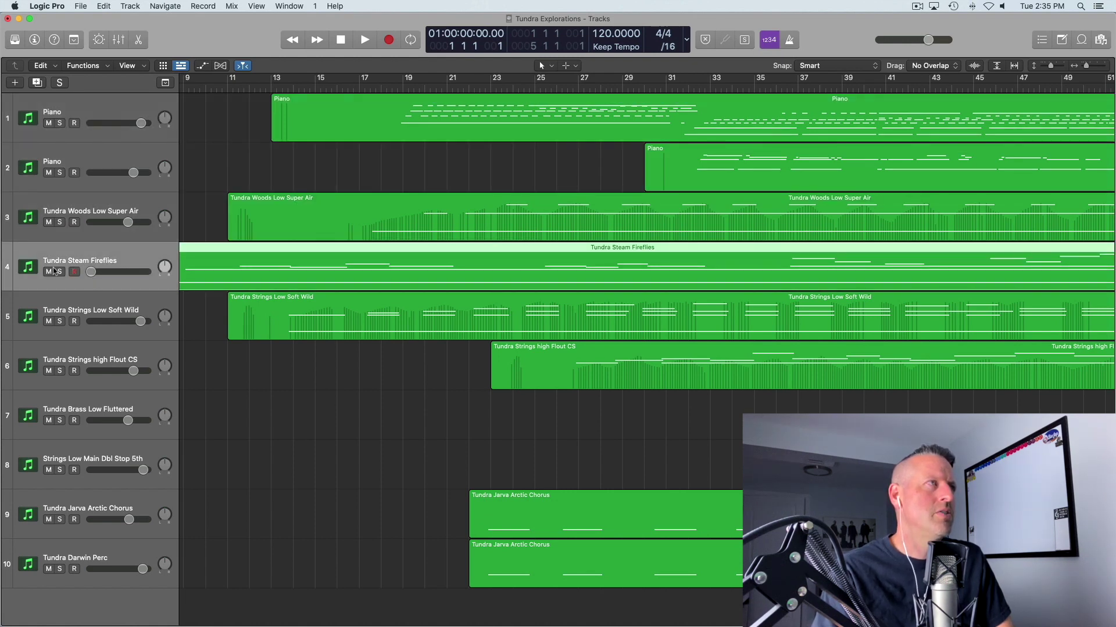
pyautogui.press('x')
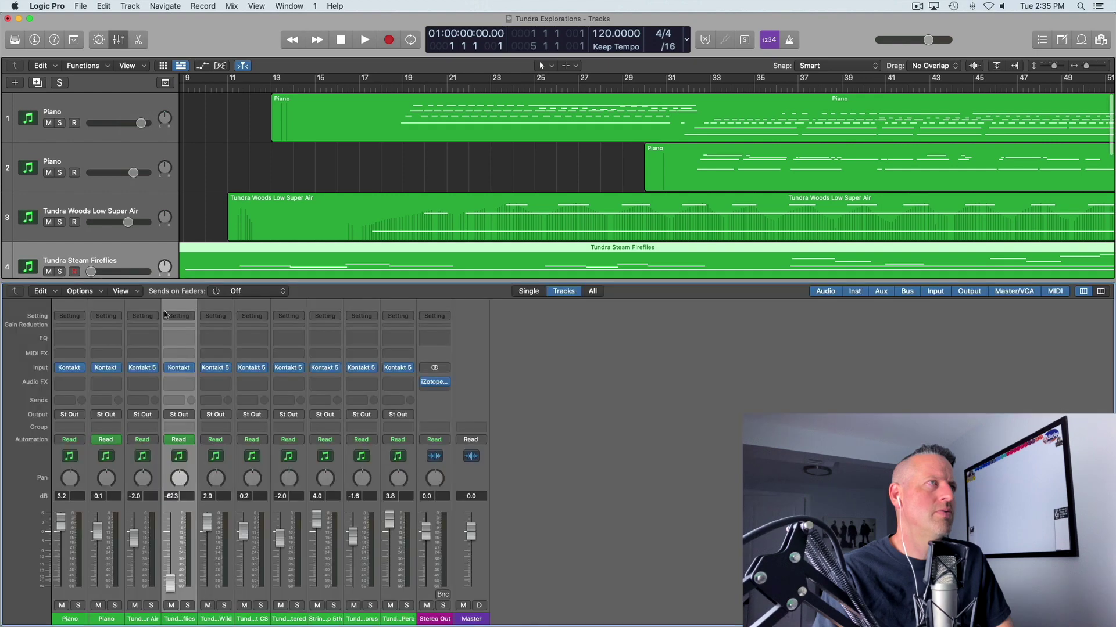
pyautogui.click(179, 370)
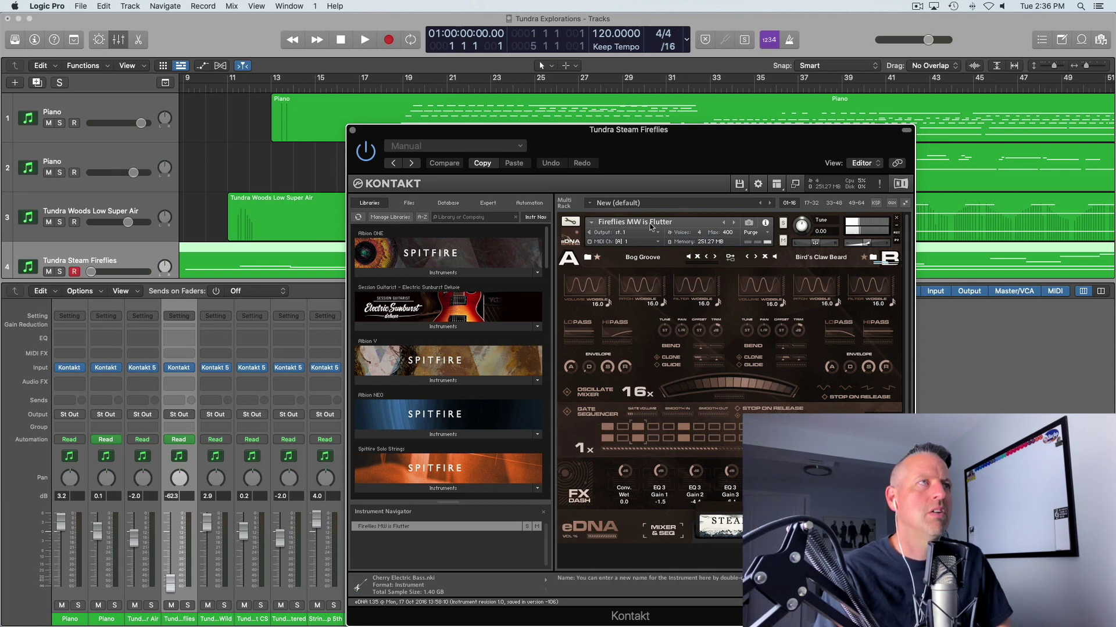
pyautogui.click(371, 87)
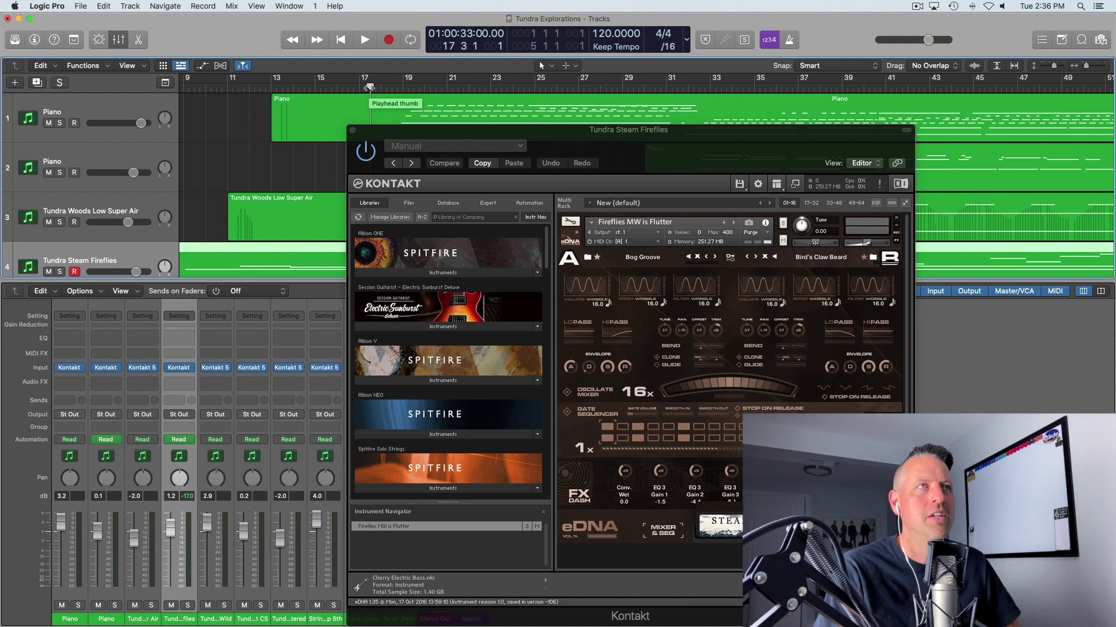
pyautogui.click(352, 131)
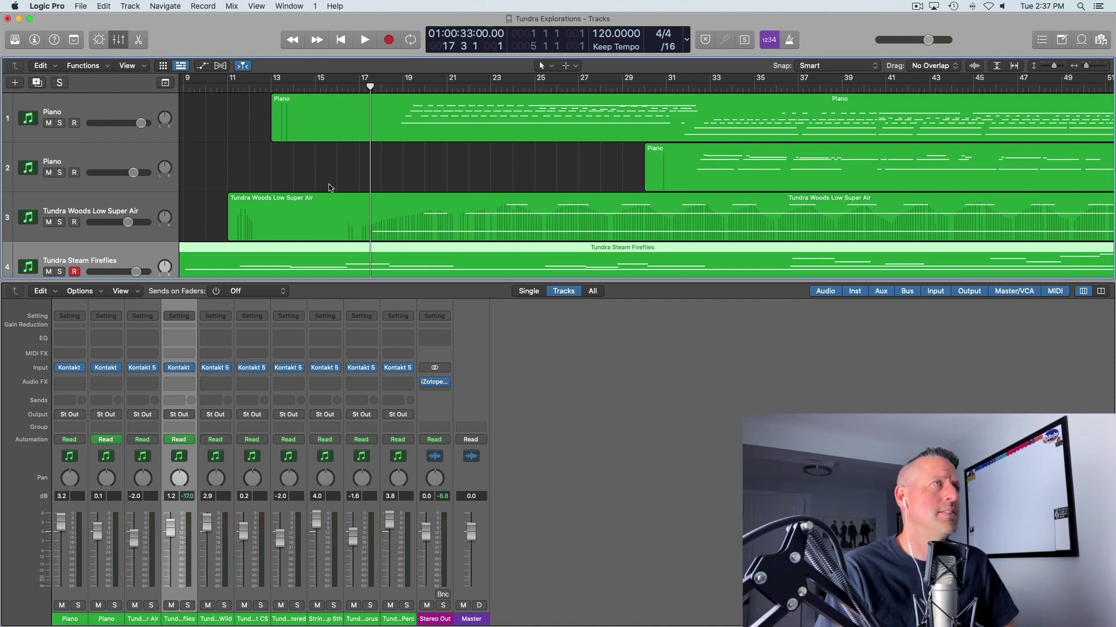
# Select the first Piano track, place the playhead at bar 18, beat 3, and hide the mixer
pyautogui.hscroll(1, 155, 198)
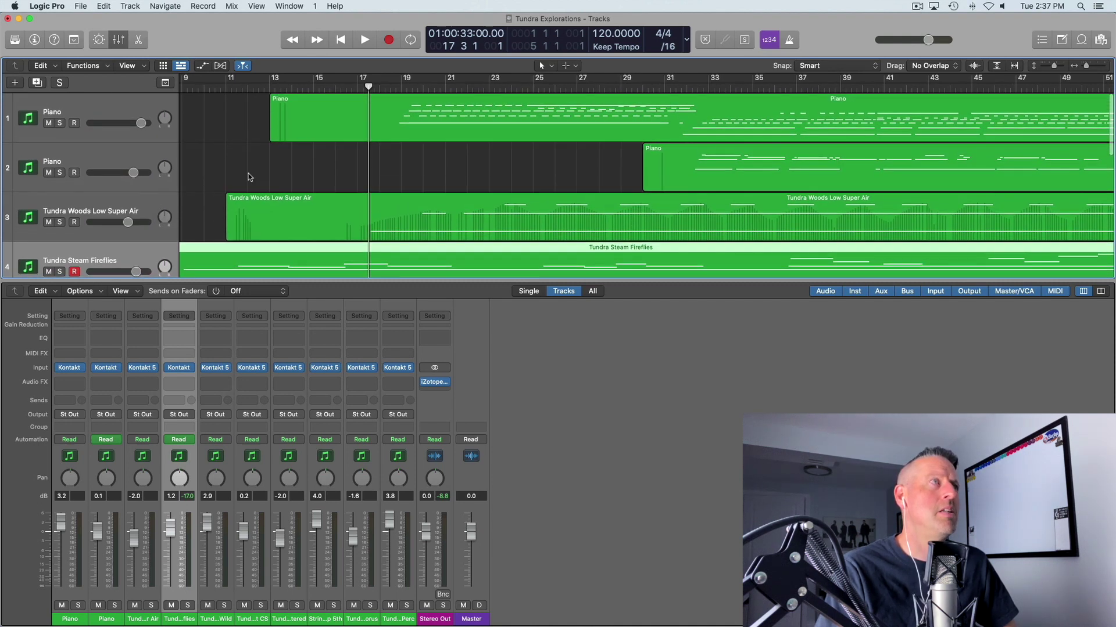
pyautogui.click(122, 110)
pyautogui.click(413, 88)
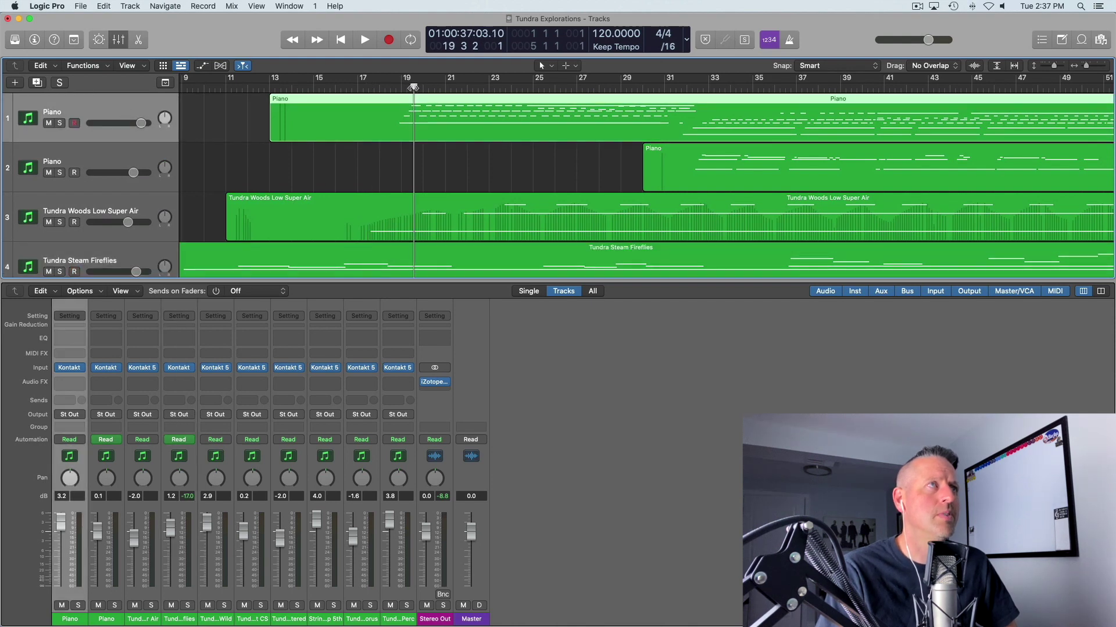
pyautogui.click(401, 87)
pyautogui.click(390, 87)
pyautogui.press('x')
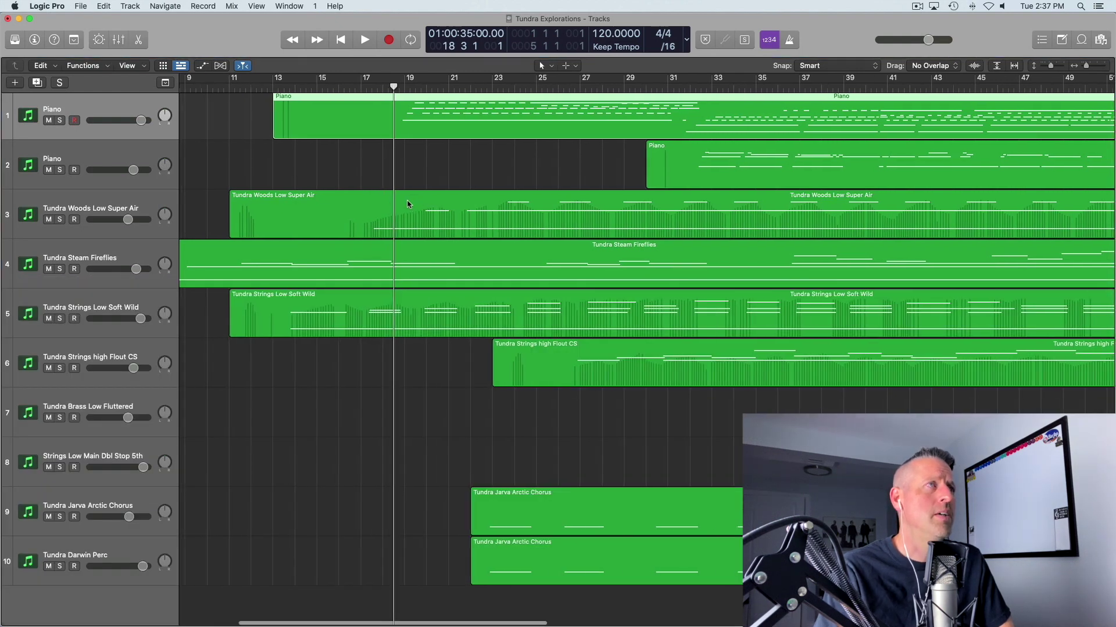
# Show the mixer and open the Kontakt instrument of the Tundra Woods Low Super Air track
pyautogui.hscroll(-3, 427, 186)
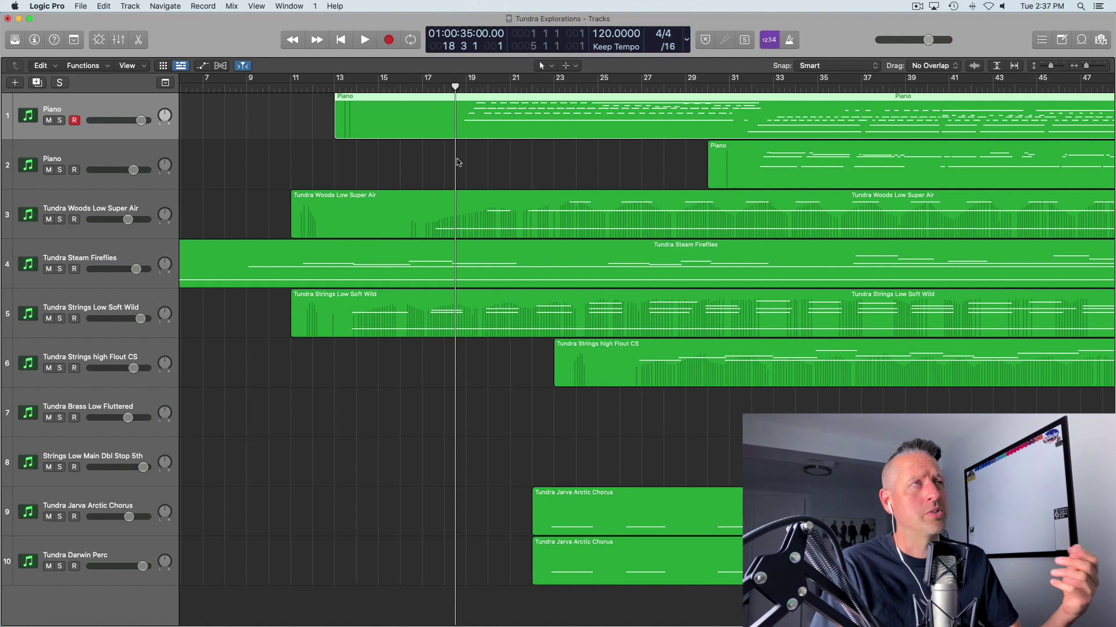
pyautogui.click(88, 154)
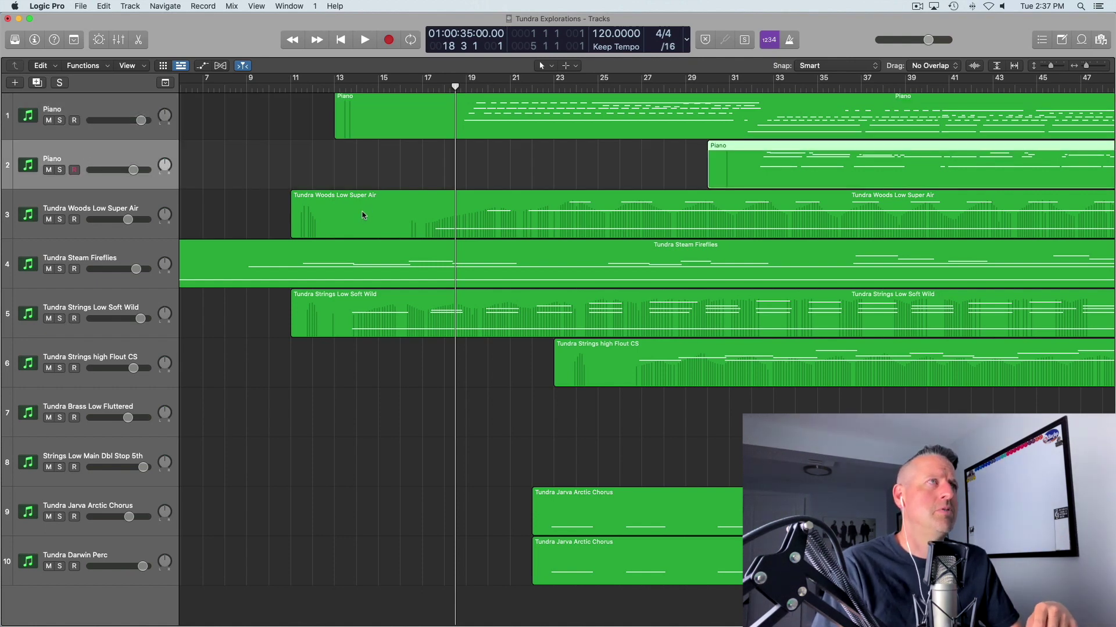
pyautogui.click(120, 208)
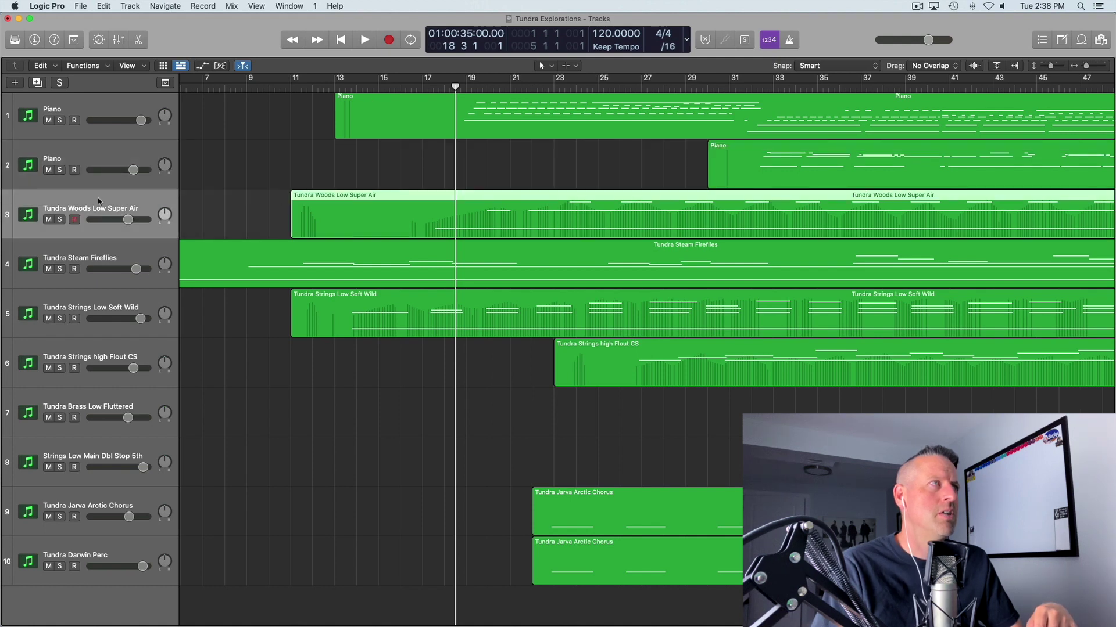
pyautogui.hscroll(1, 133, 277)
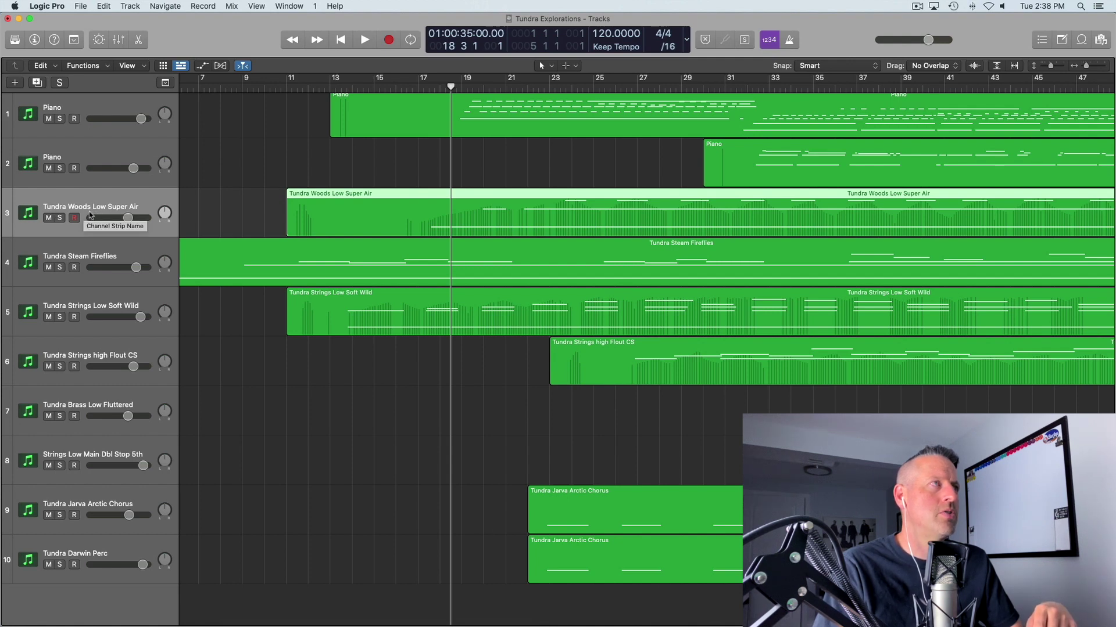
pyautogui.moveTo(212, 623)
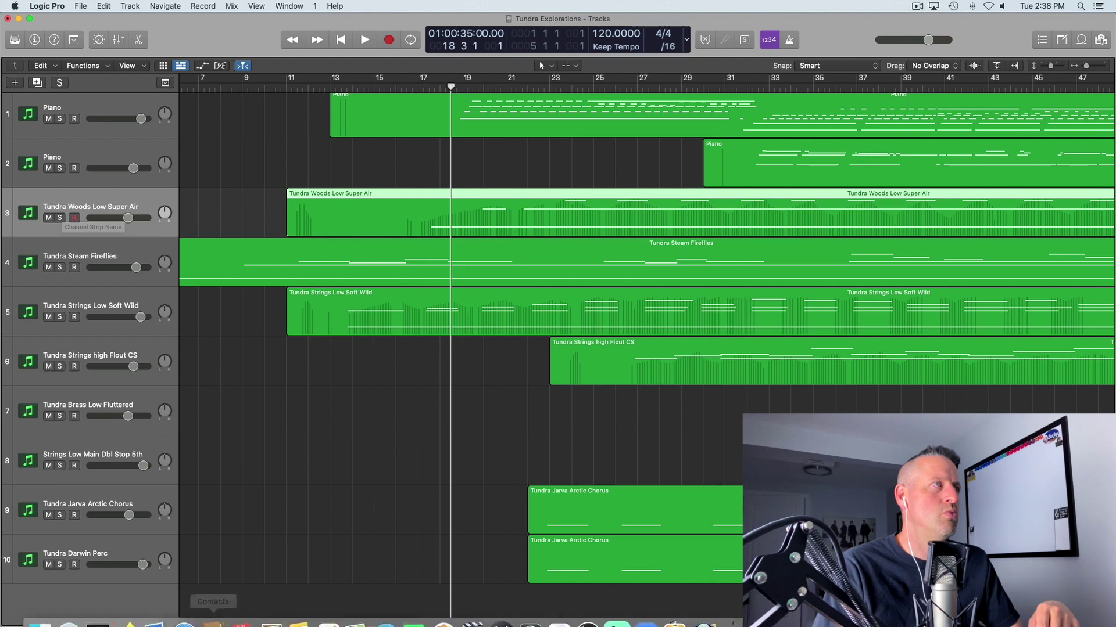
pyautogui.press('x')
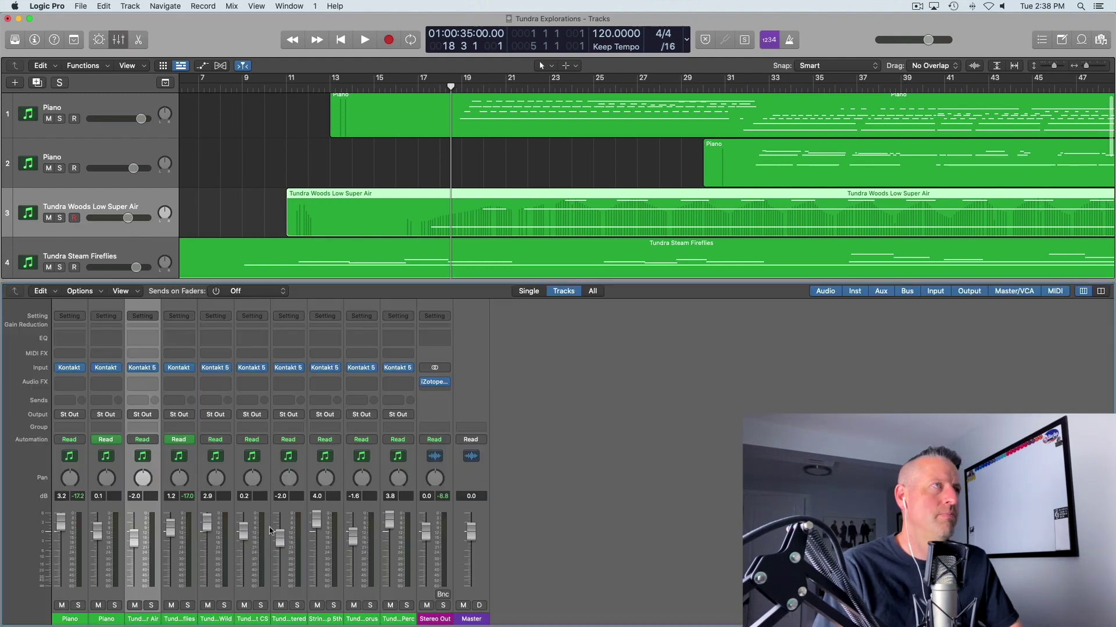
pyautogui.click(141, 370)
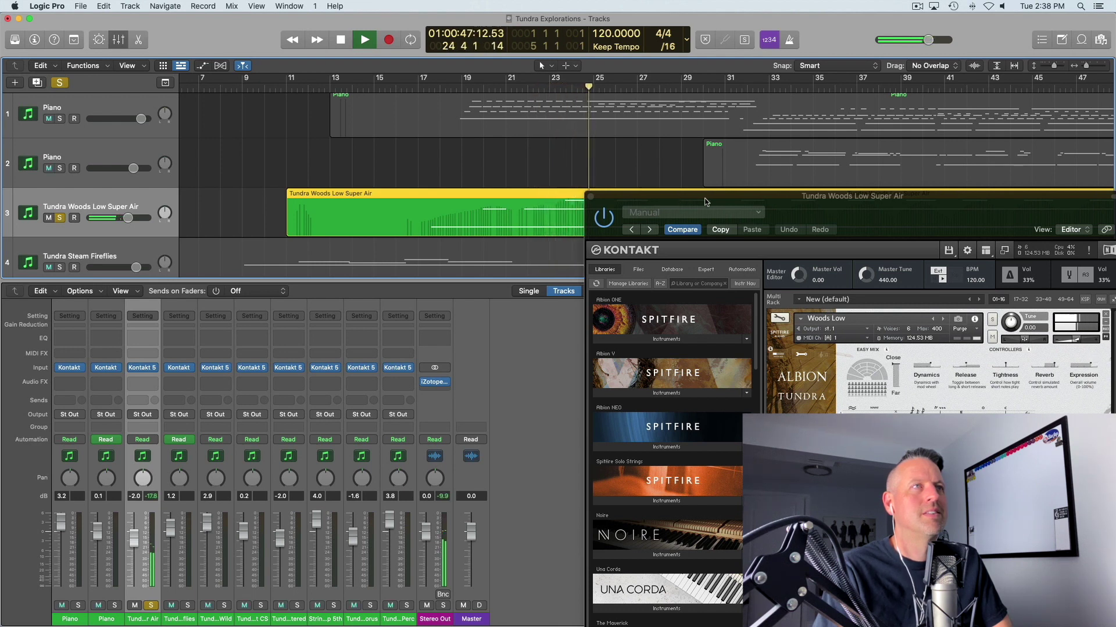
# Stop playback, reposition the Tundra Woods Low Super Air instrument window to view its patch, and close it
pyautogui.press('space')
pyautogui.moveTo(705, 202); pyautogui.dragTo(582, 134)
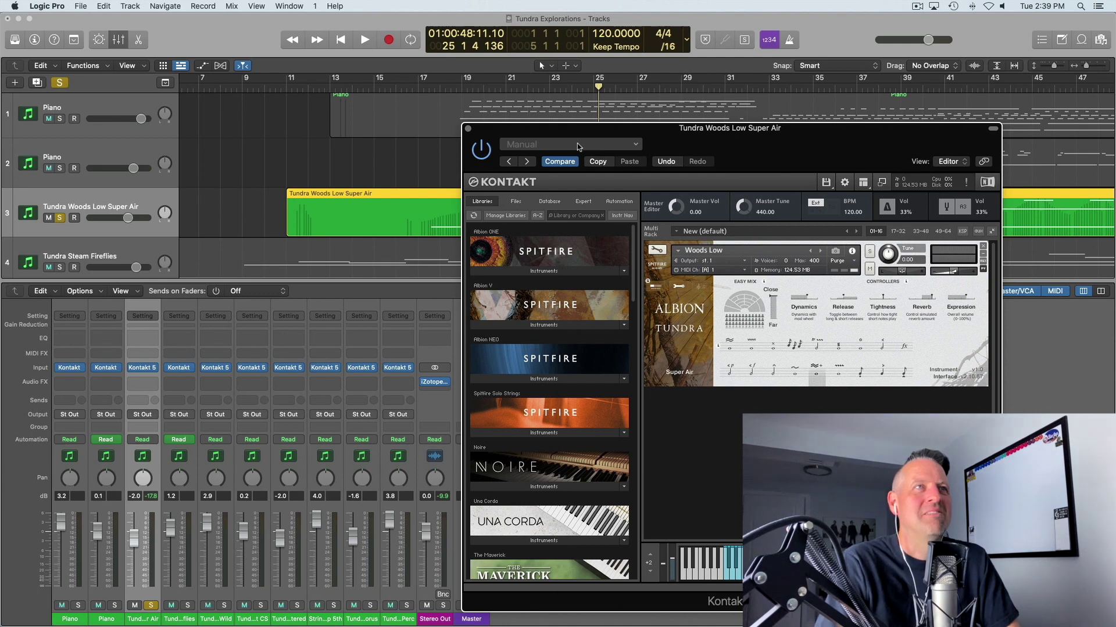
pyautogui.click(468, 129)
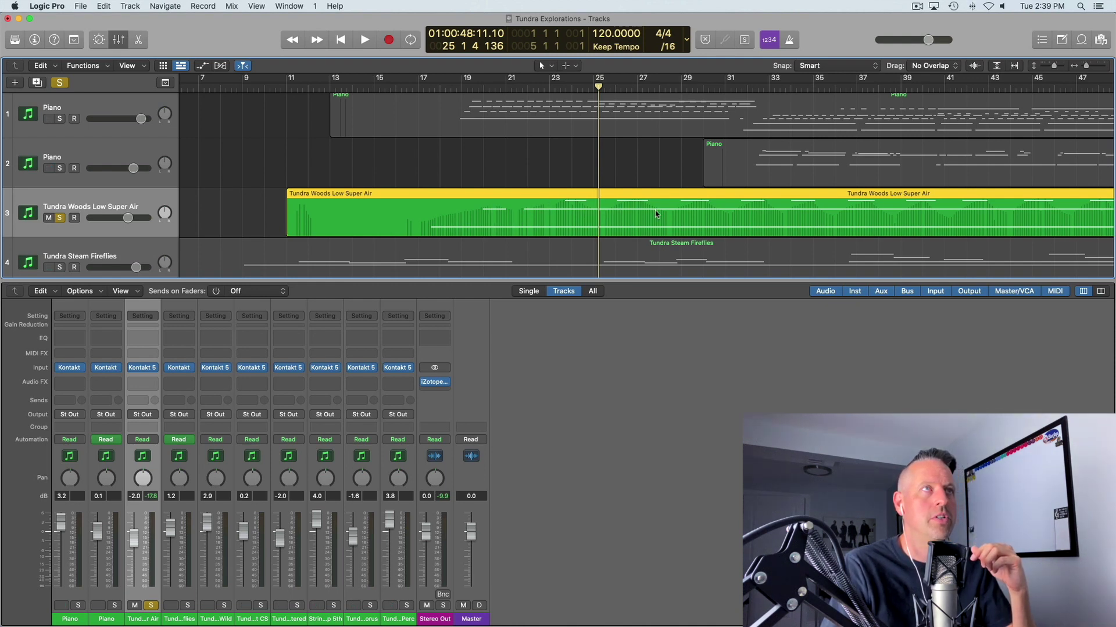
# Hide the mixer and turn off solo on the Tundra Woods Low Super Air track
pyautogui.press('x')
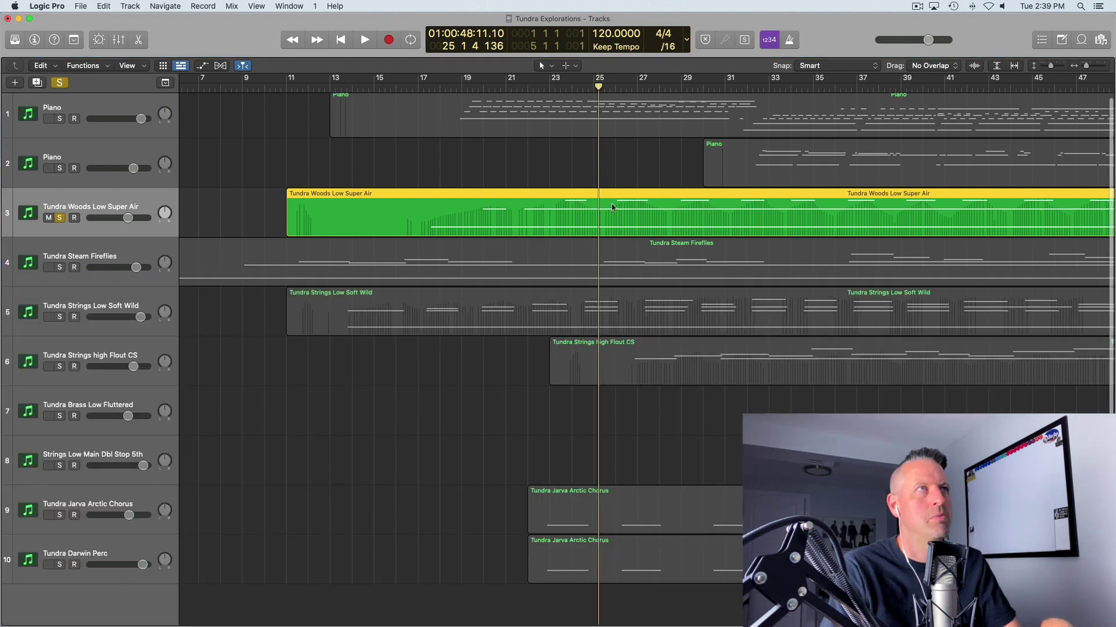
pyautogui.click(96, 251)
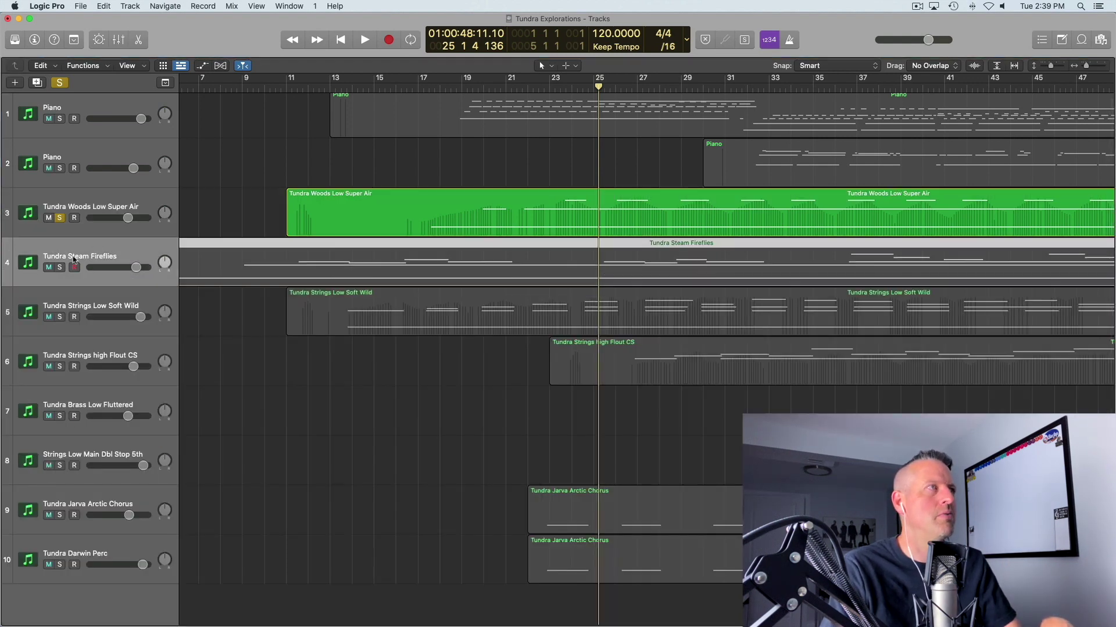
pyautogui.click(60, 219)
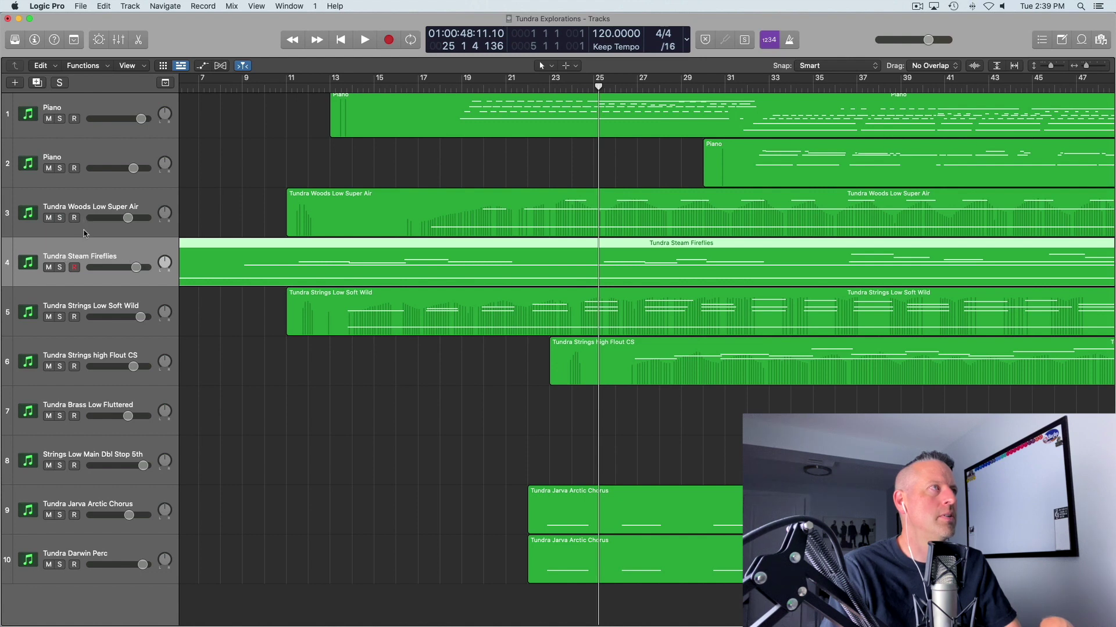
# Inspect the Kontakt instrument on the Tundra Strings Low Soft Wild track from the mixer, then close both
pyautogui.scroll(-1, 85, 234)
pyautogui.click(88, 301)
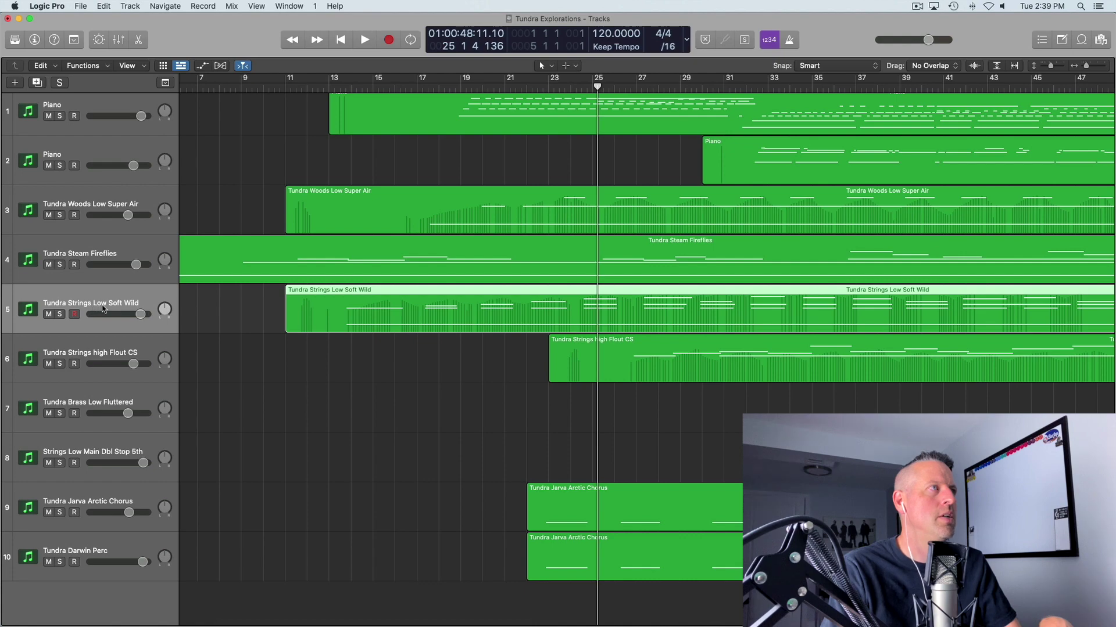
pyautogui.press('x')
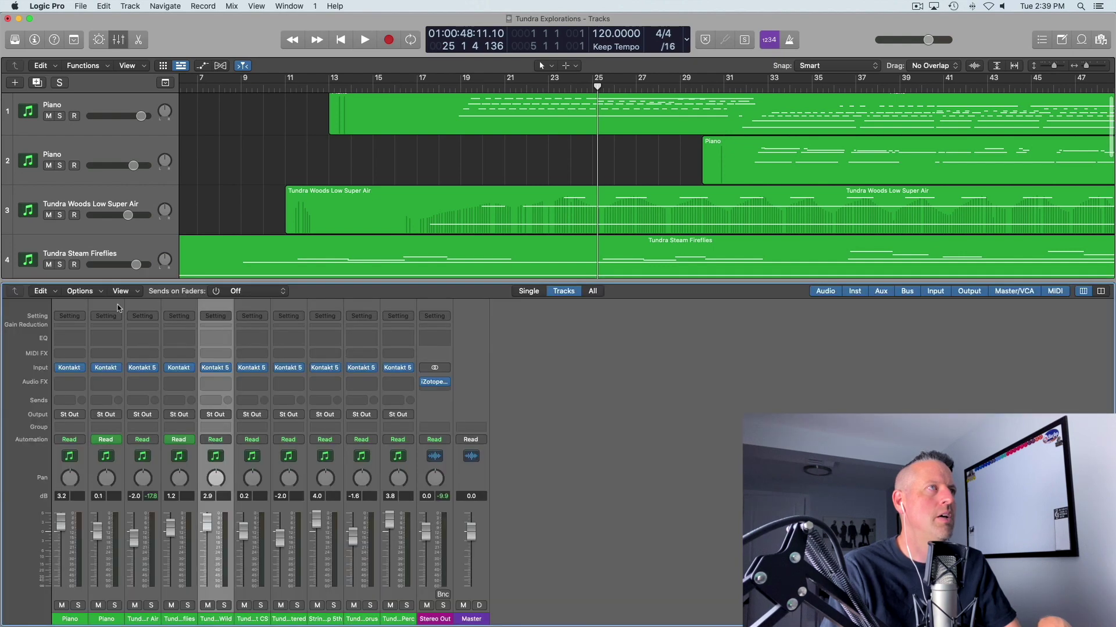
pyautogui.click(216, 369)
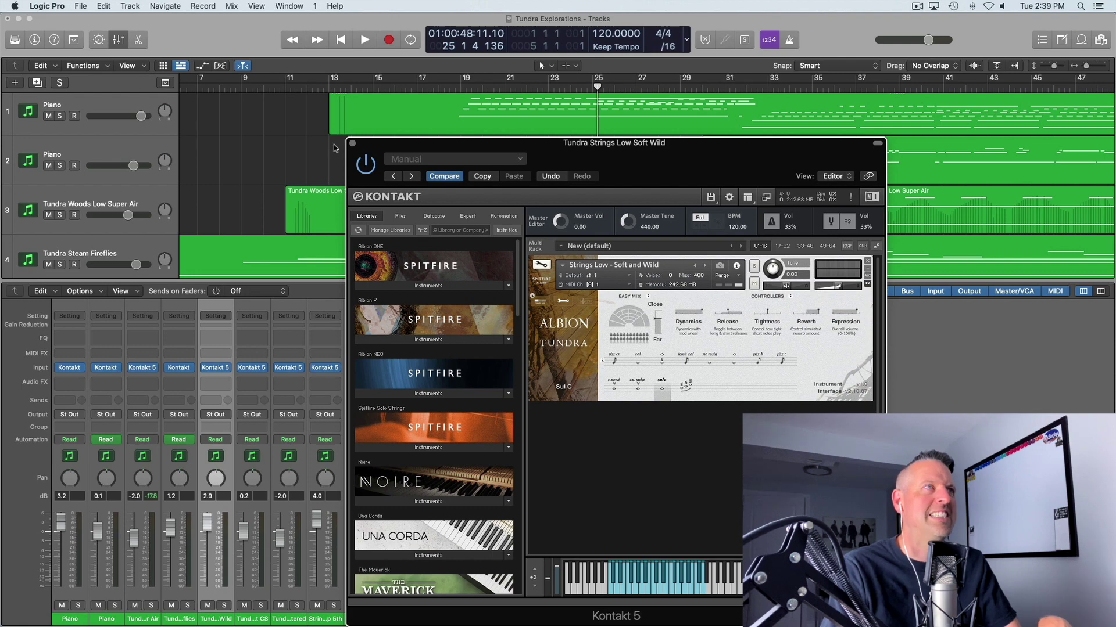
pyautogui.click(352, 145)
pyautogui.press('x')
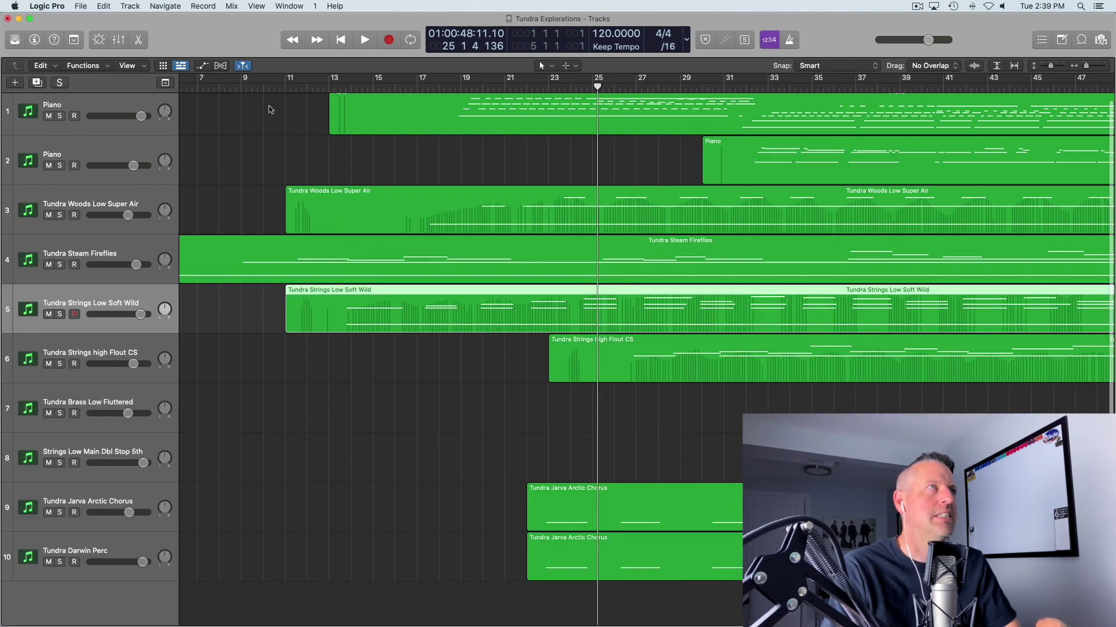
# Solo the Tundra Strings Low Soft Wild track and play it from bar 10, beat 3
pyautogui.click(274, 88)
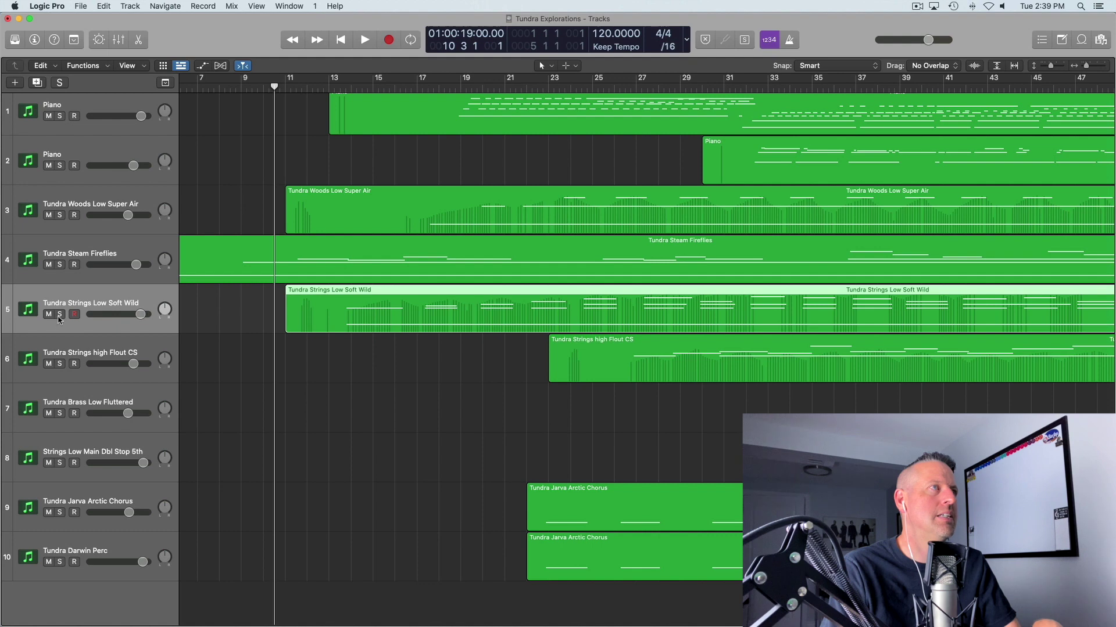
pyautogui.press('s')
pyautogui.press('space')
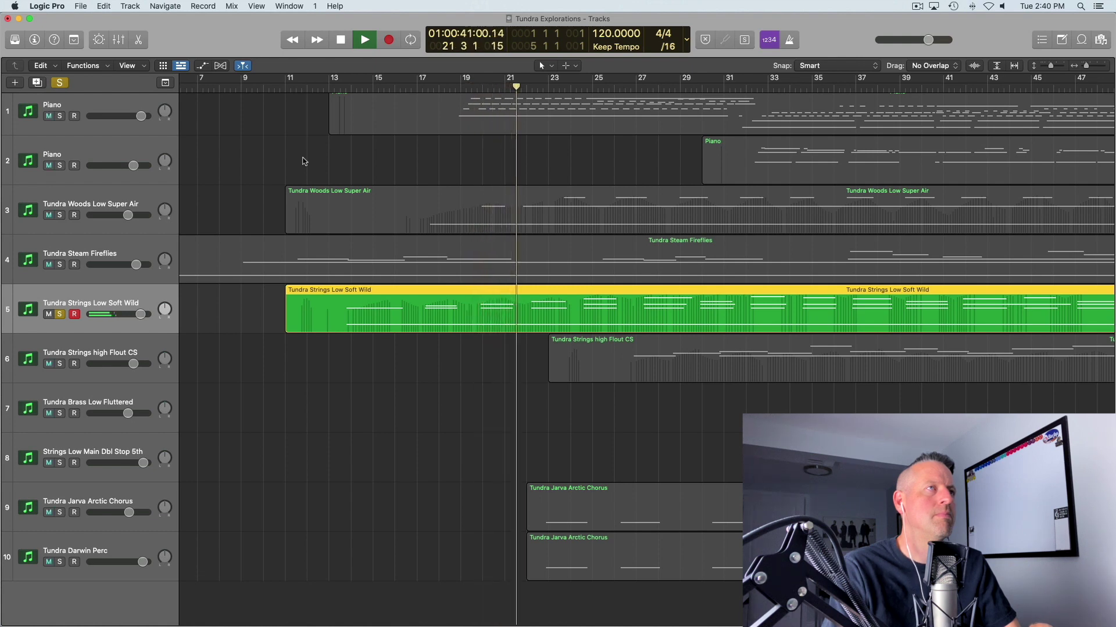
# Stop playback and move the solo from Tundra Strings Low Soft Wild to the Tundra Strings high Flout CS track
pyautogui.press('space')
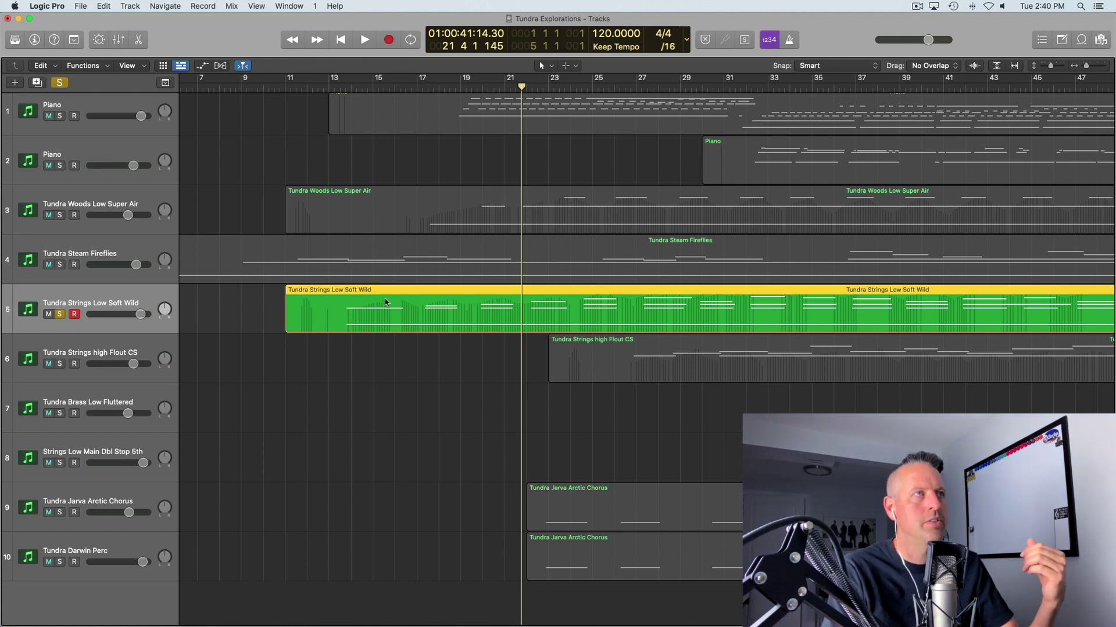
pyautogui.click(122, 348)
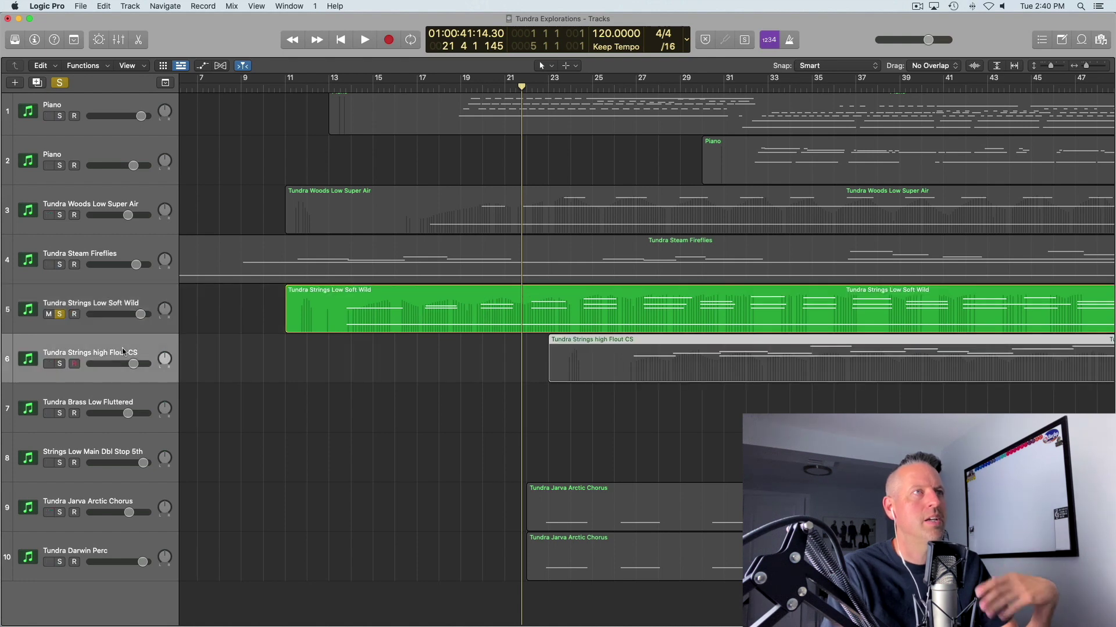
pyautogui.click(59, 314)
pyautogui.click(60, 363)
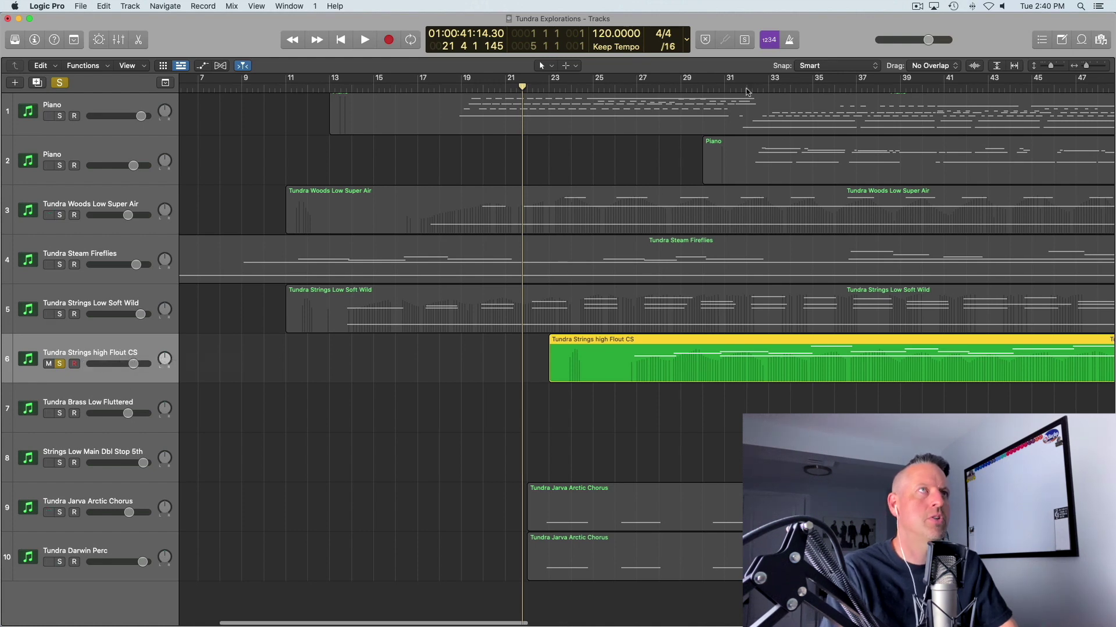
# Play the soloed Tundra Strings high Flout CS part from a few bars into its region, then stop playback
pyautogui.click(632, 87)
pyautogui.press(',')
pyautogui.press('space')
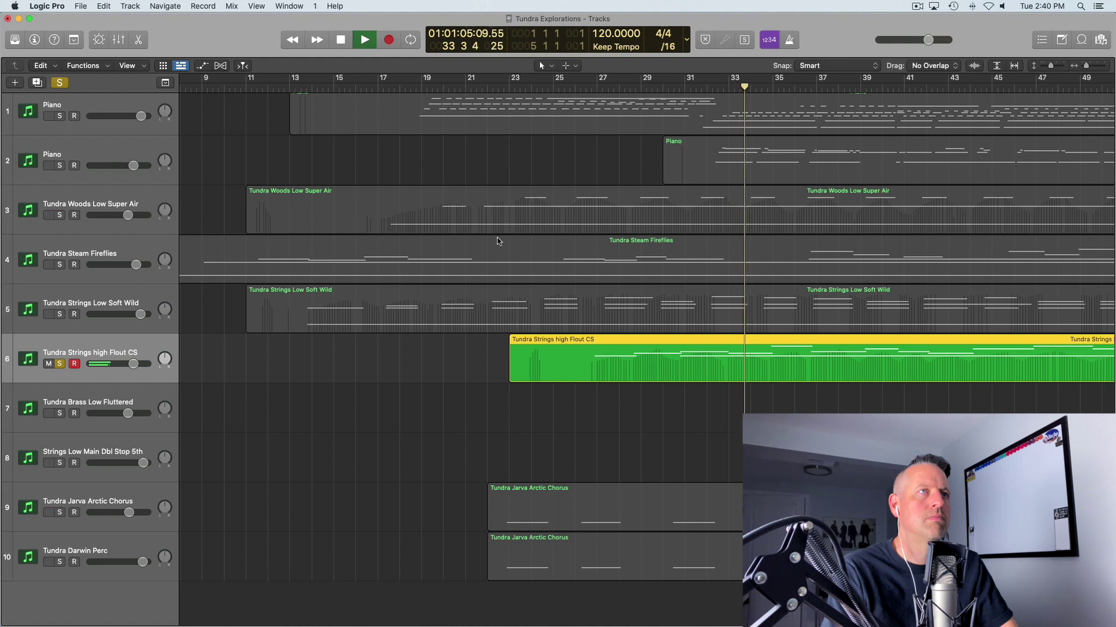
pyautogui.press('space')
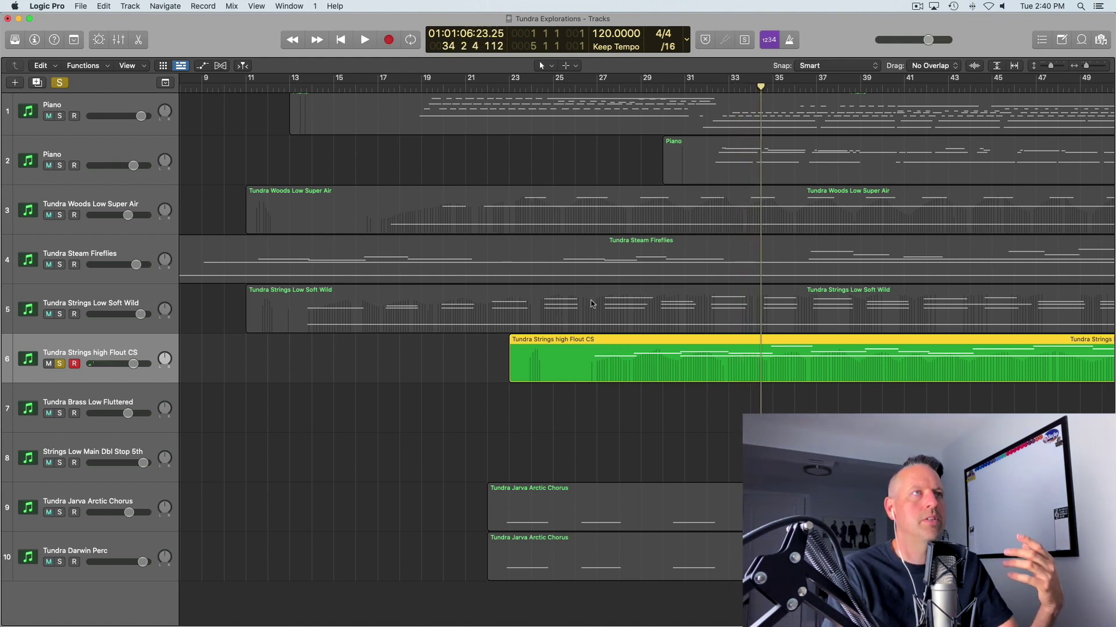
pyautogui.hscroll(2, 602, 306)
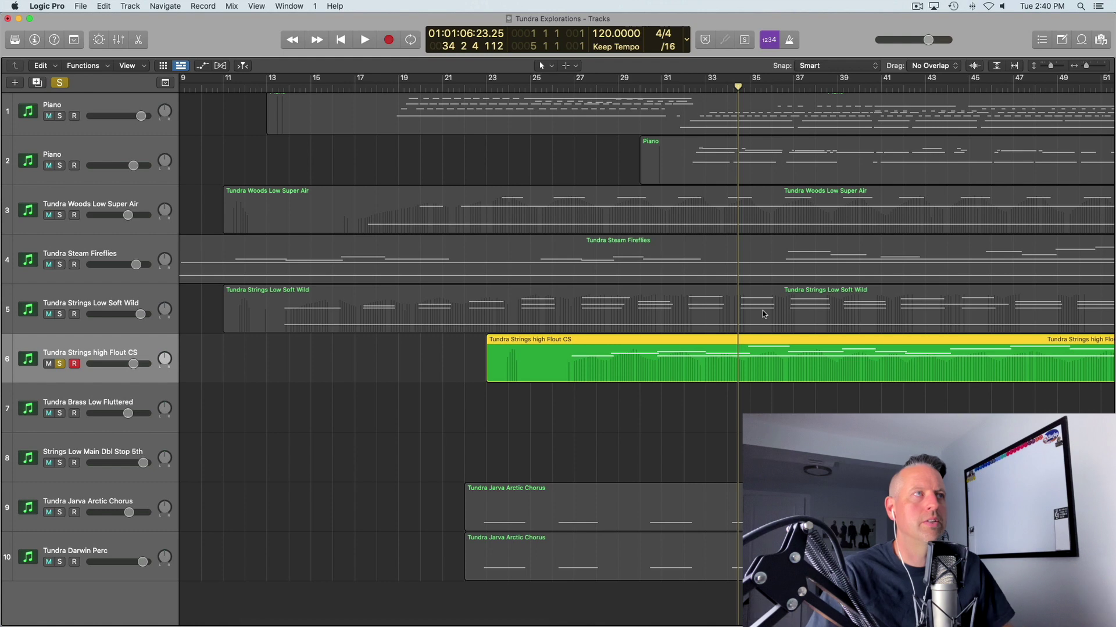
pyautogui.hscroll(1, 432, 331)
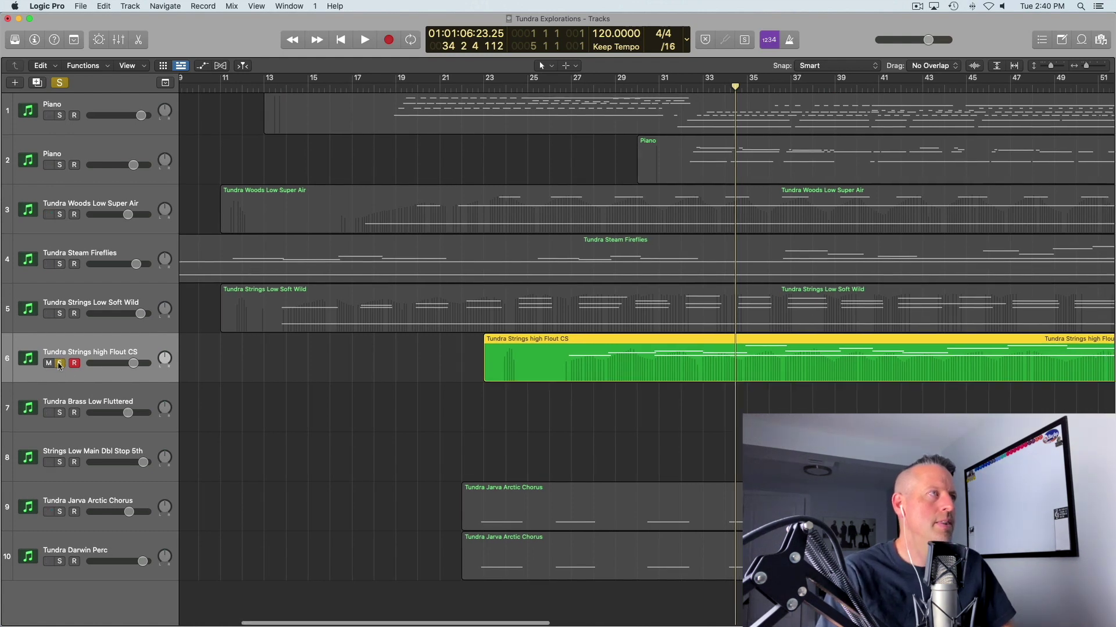
# Solo Tundra Brass Low Fluttered instead of Tundra Strings high Flout CS and audition it from bar 79, then stop playback
pyautogui.click(59, 363)
pyautogui.click(59, 413)
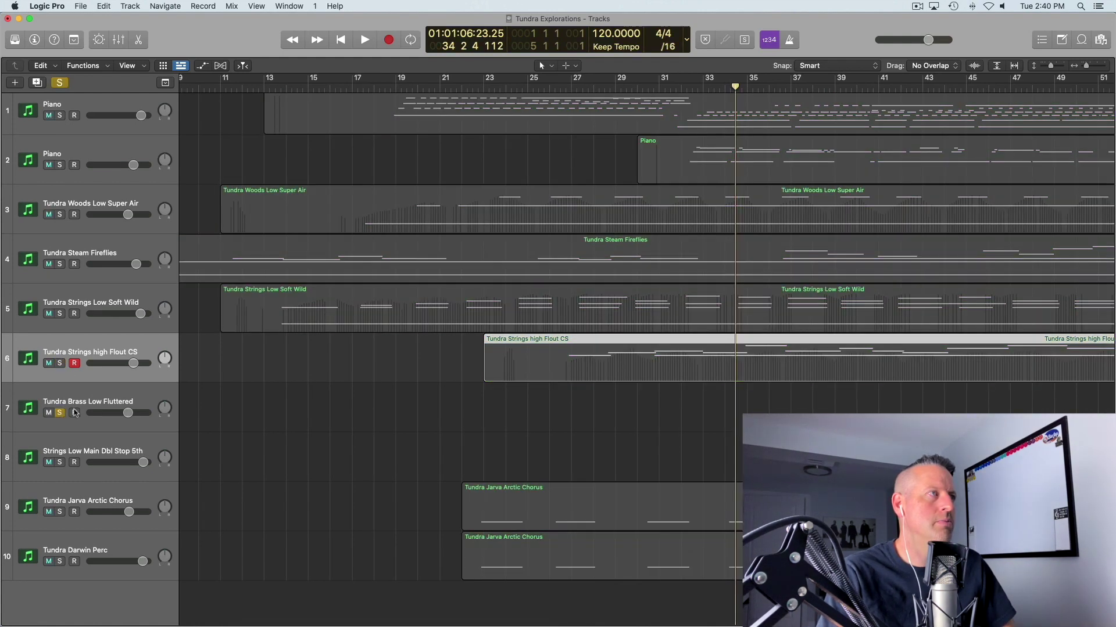
pyautogui.hscroll(15, 106, 408)
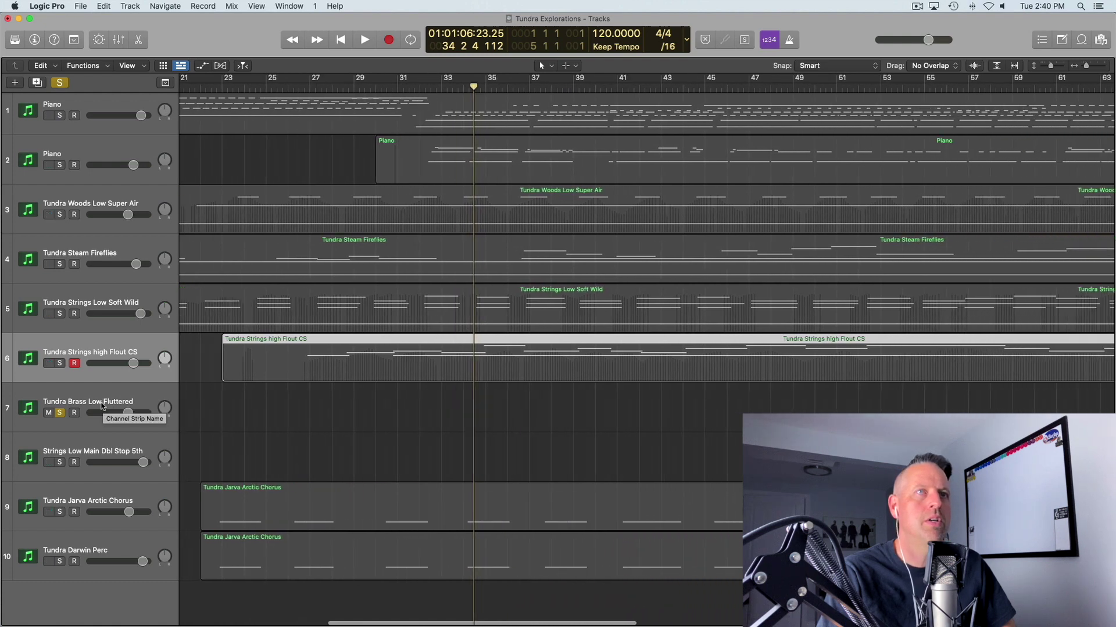
pyautogui.hscroll(2, 675, 317)
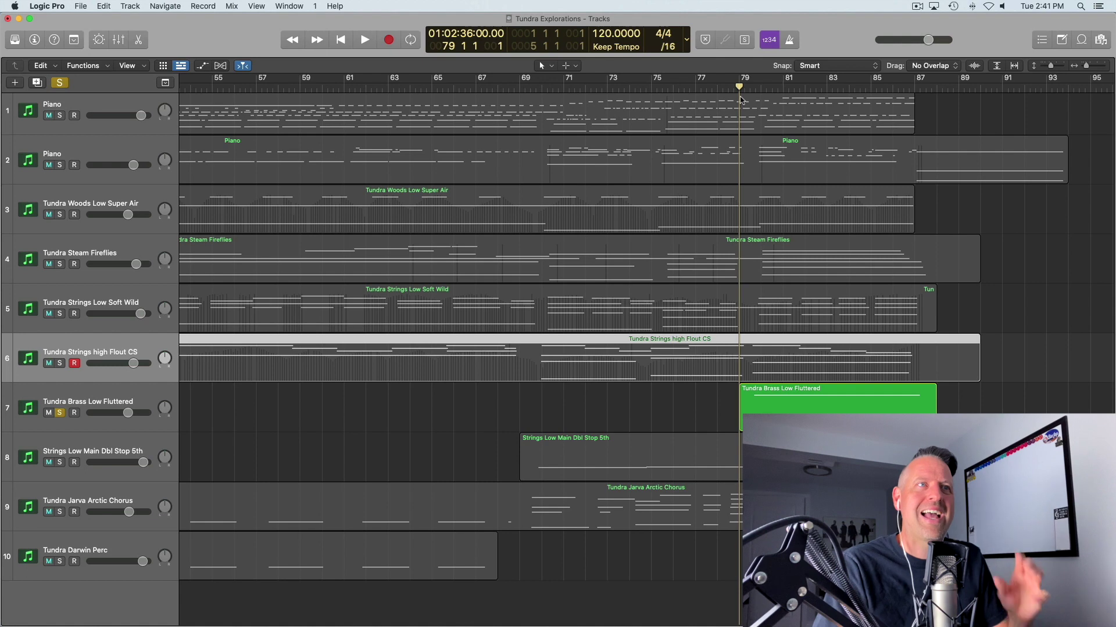
pyautogui.hscroll(1, 720, 116)
pyautogui.press('space')
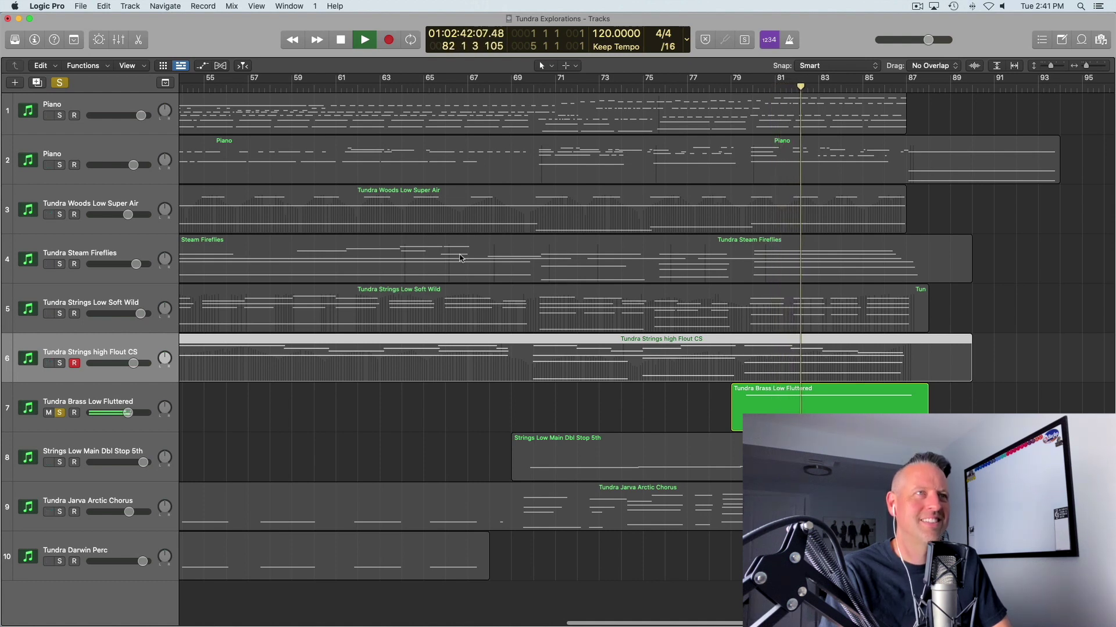
pyautogui.press('space')
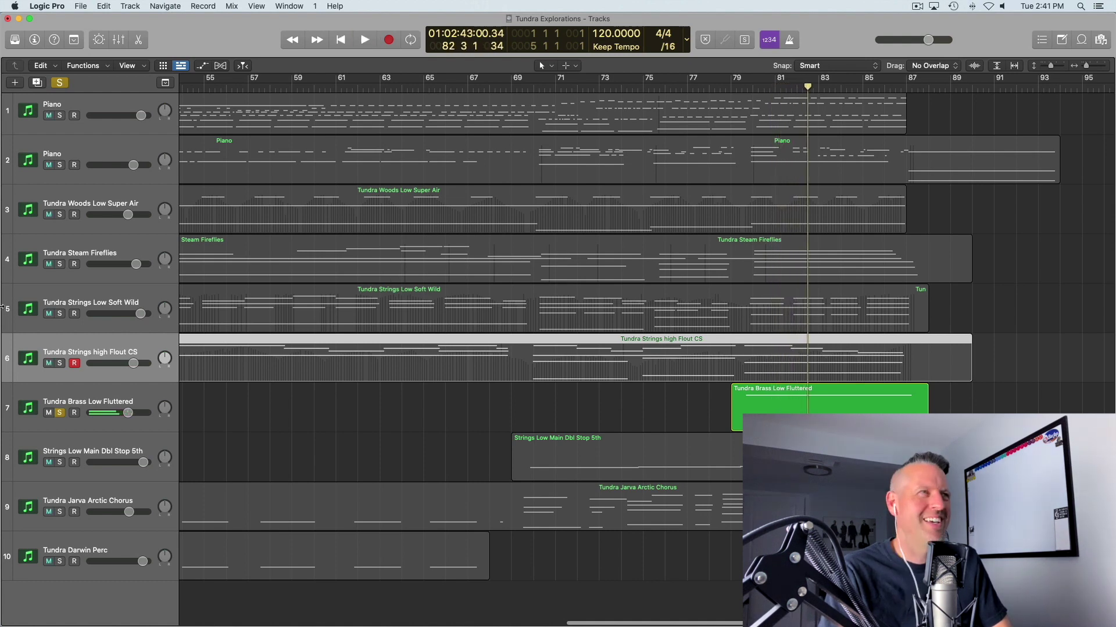
# Move the solo from Tundra Brass Low Fluttered to the Strings Low Main Dbl Stop 5th track
pyautogui.click(60, 412)
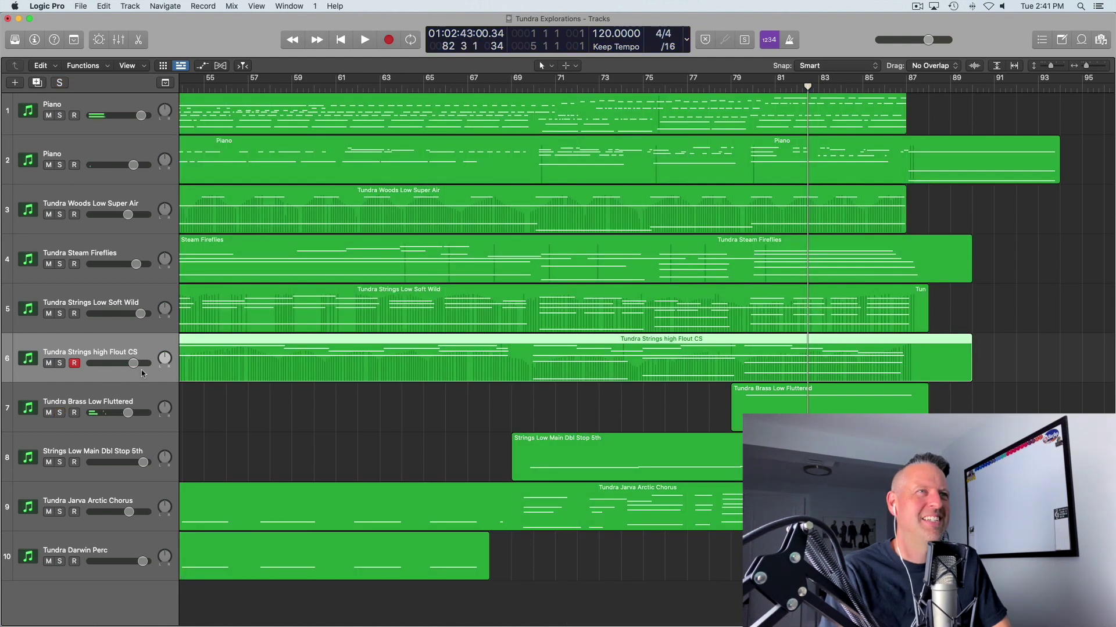
pyautogui.click(59, 463)
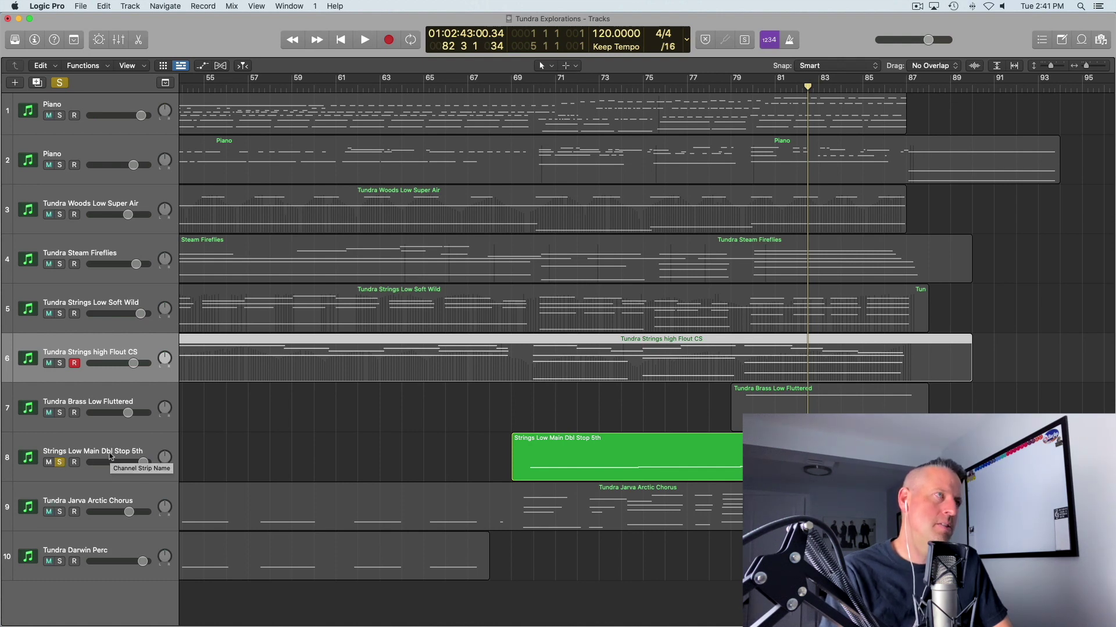
# View the Kontakt instrument on Tundra Strings high Flout CS from the mixer, move its window aside, and hide the mixer
pyautogui.press('x')
pyautogui.press('x')
pyautogui.press('x')
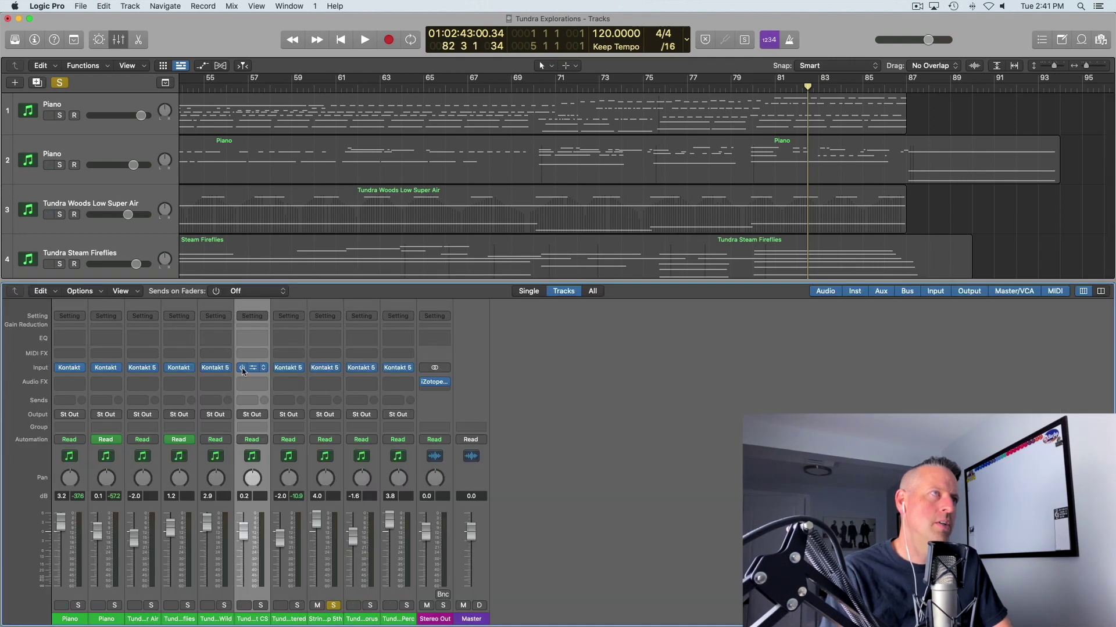
pyautogui.click(251, 368)
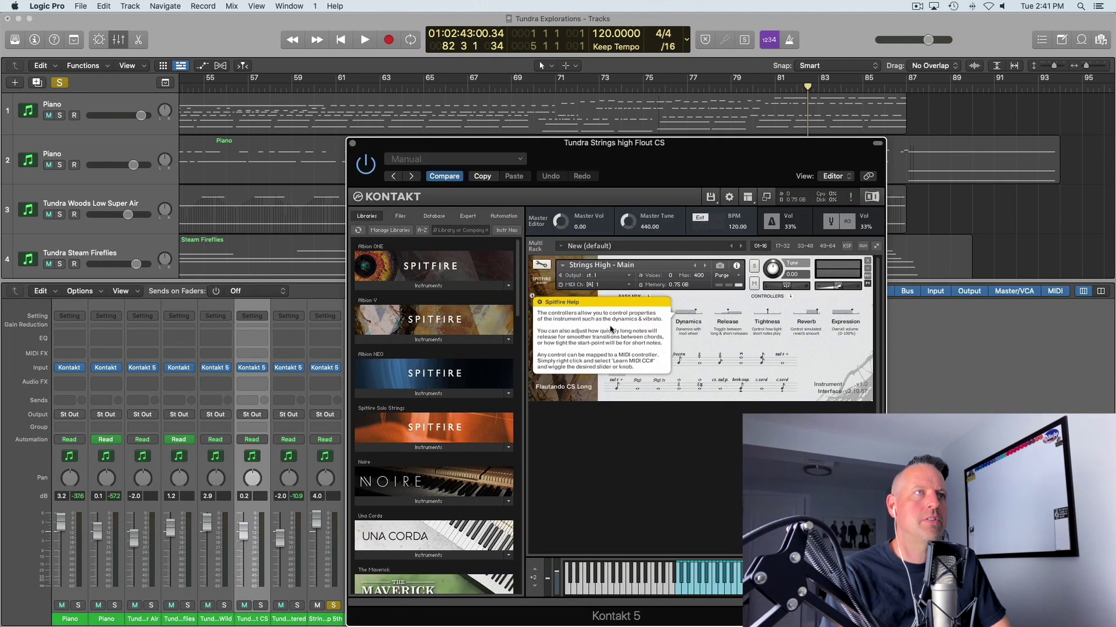
pyautogui.click(559, 336)
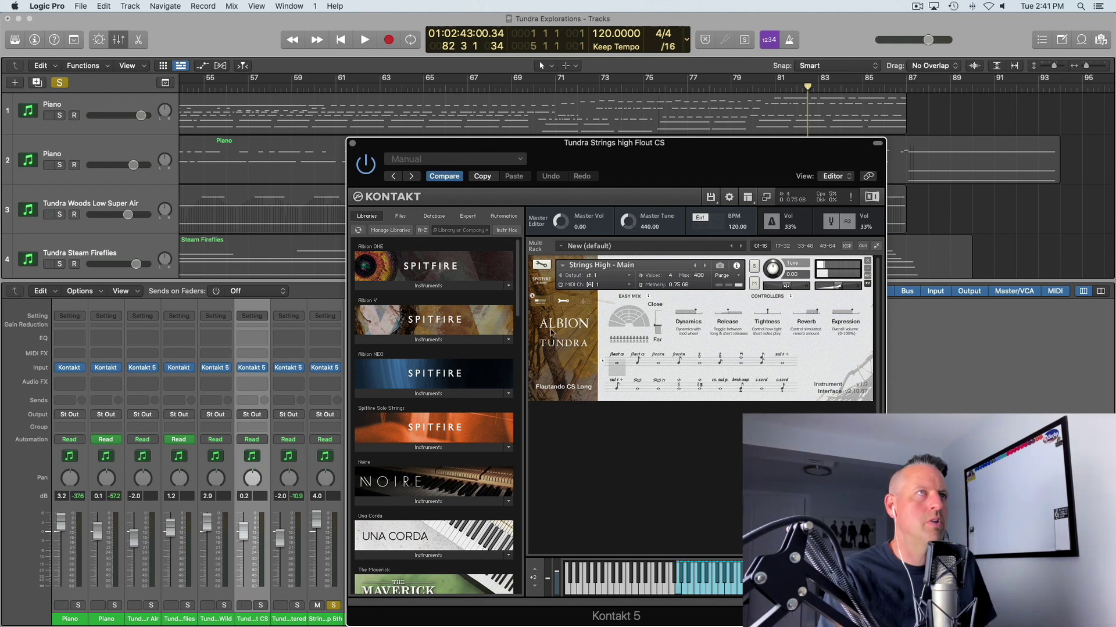
pyautogui.moveTo(441, 142); pyautogui.dragTo(741, 108)
pyautogui.press('x')
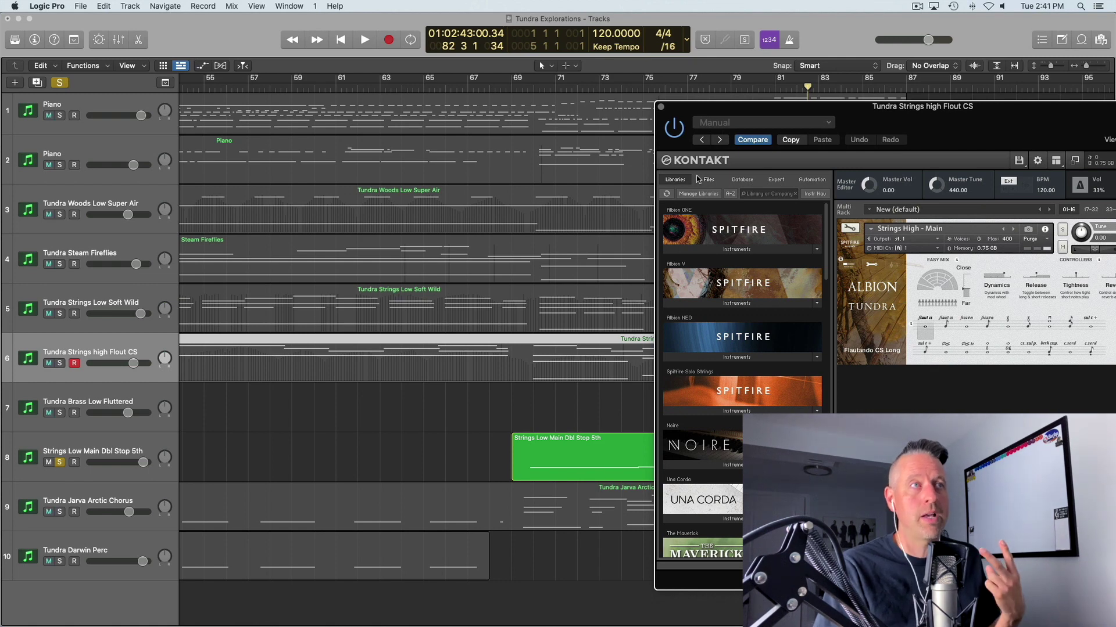
# Audition the soloed Strings Low Main Dbl Stop 5th track from bar 69, stop playback, and close the Kontakt window
pyautogui.hscroll(1, 626, 214)
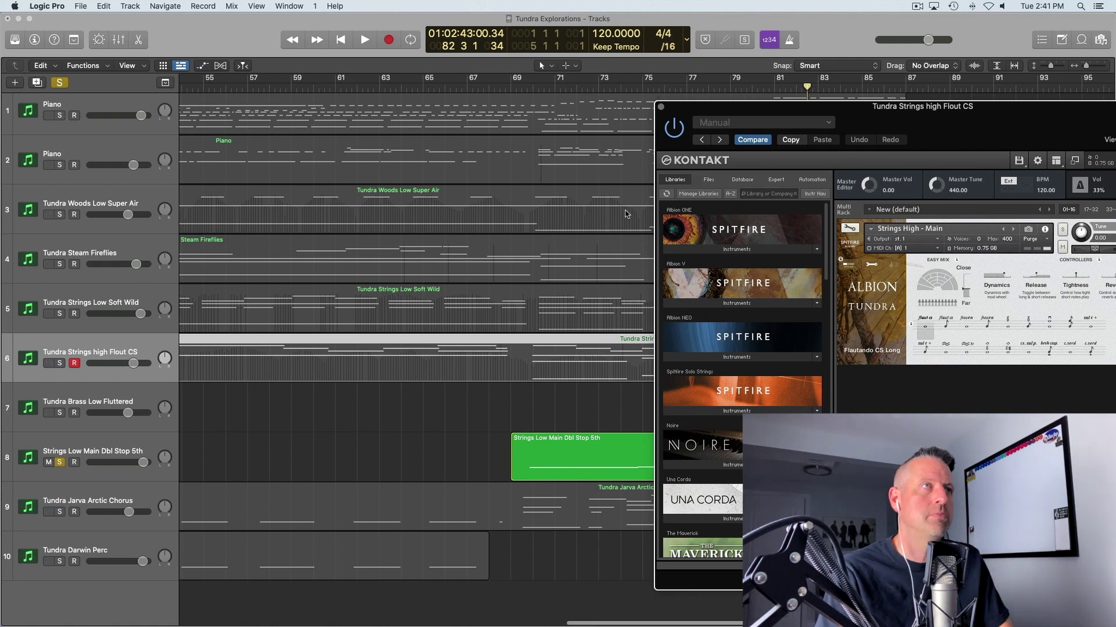
pyautogui.click(511, 90)
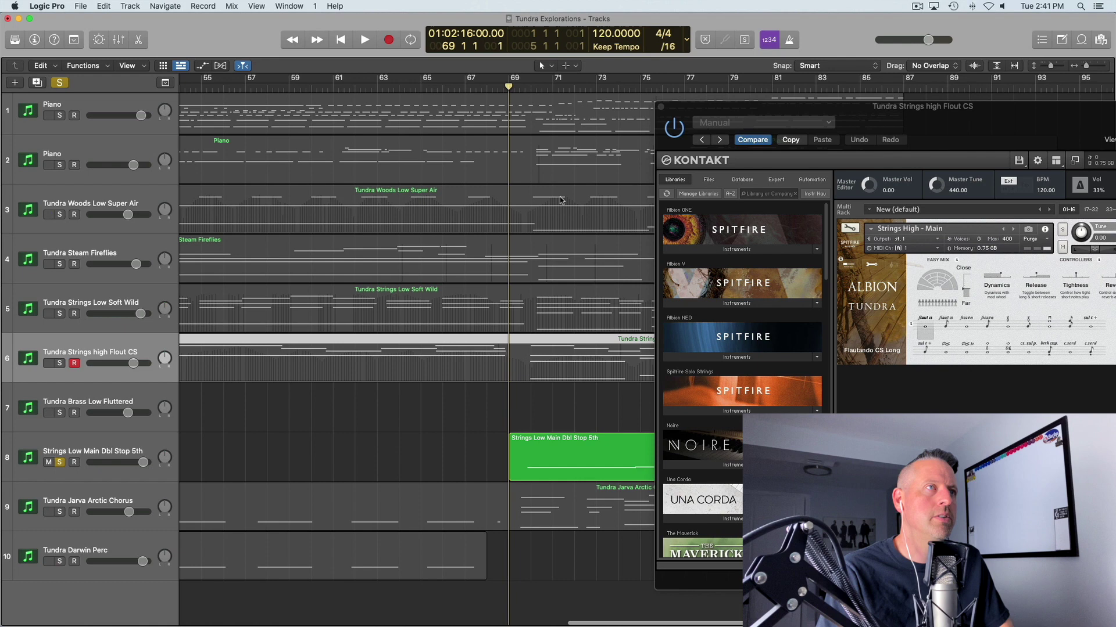
pyautogui.press('space')
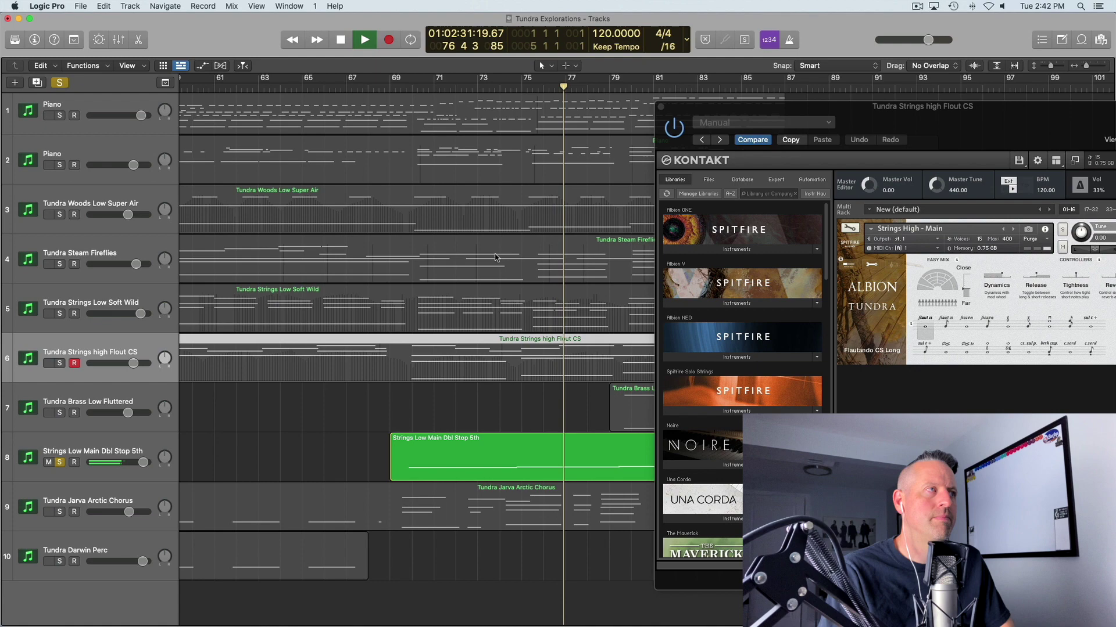
pyautogui.press('space')
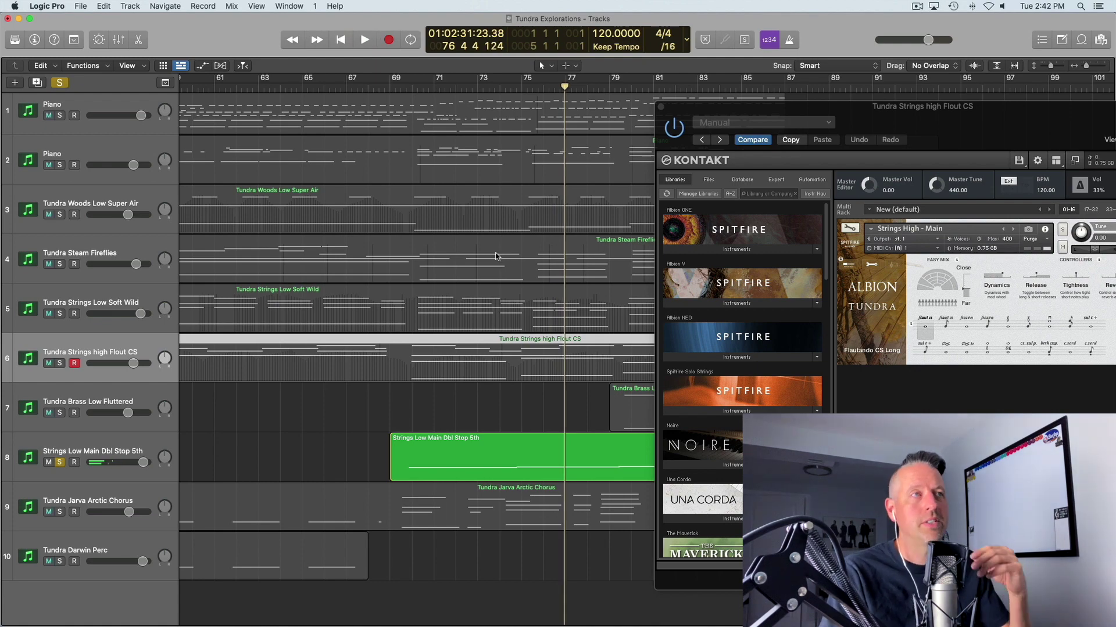
pyautogui.click(661, 109)
# Inspect the Kontakt instrument on the soloed Tundra Jarva Arctic Chorus track from the mixer, then close both
pyautogui.press('x')
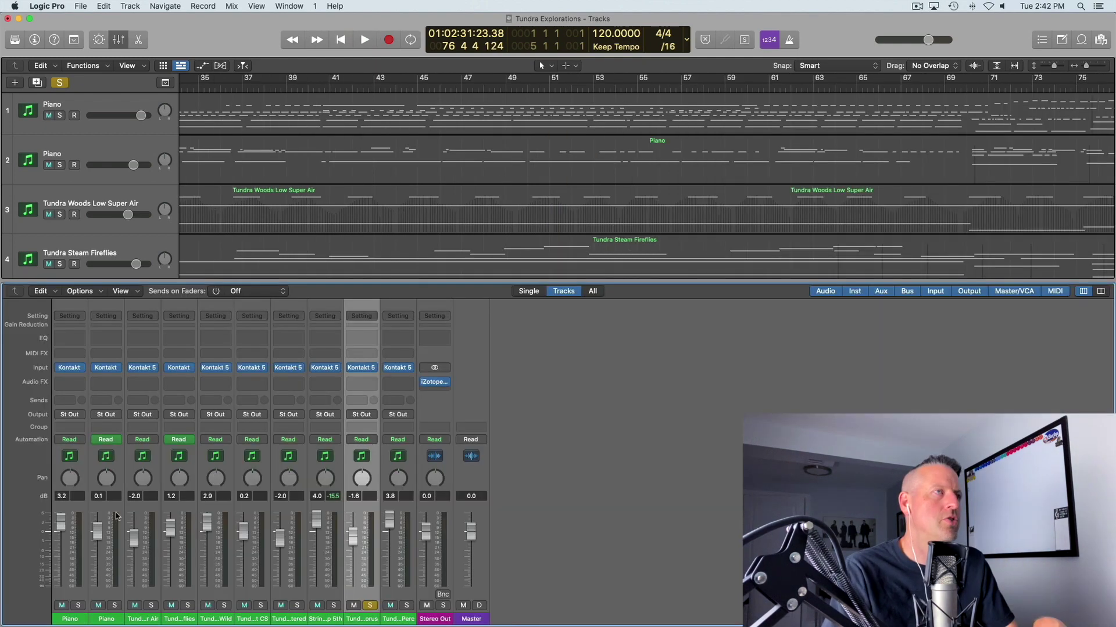
pyautogui.click(365, 371)
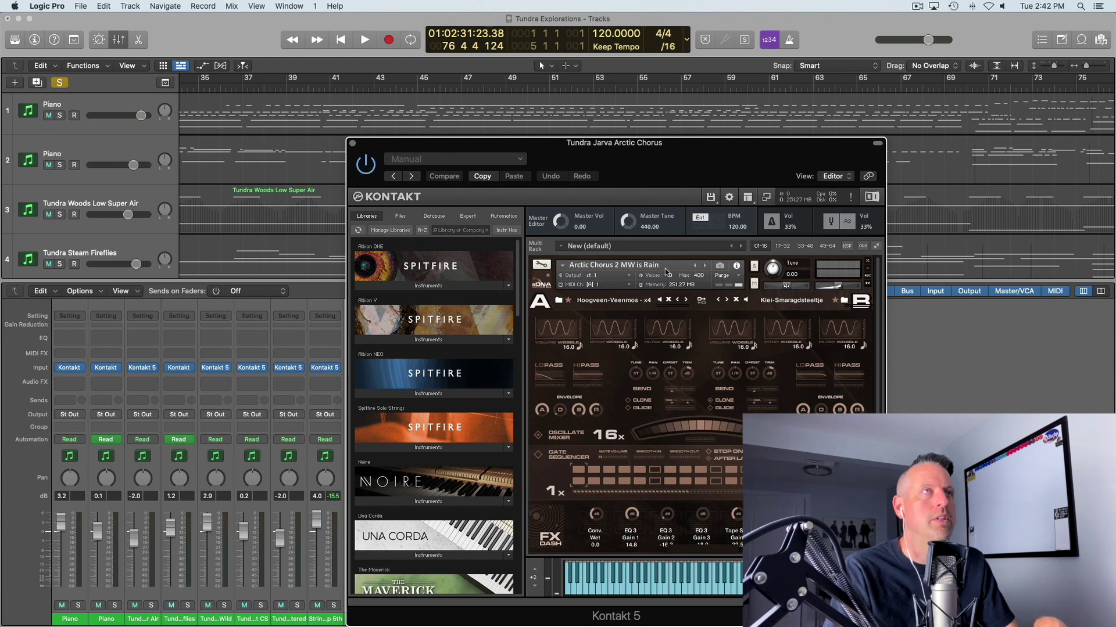
pyautogui.click(352, 144)
pyautogui.press('x')
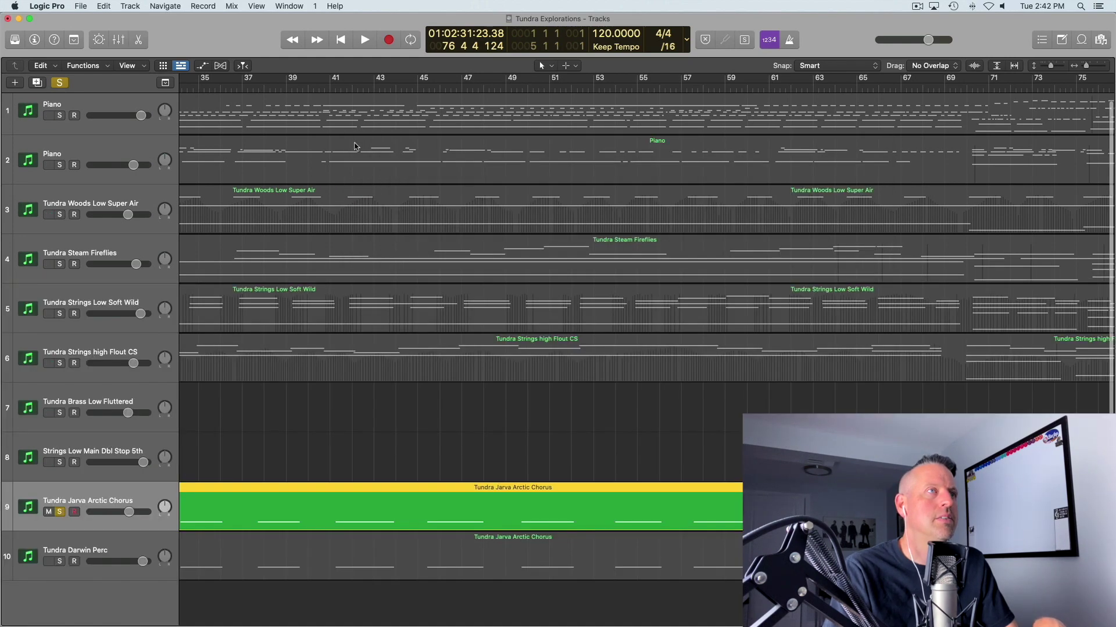
# Audition the soloed Tundra Jarva Arctic Chorus track from the start of its first region at bar 22, then stop playback
pyautogui.hscroll(-15, 427, 217)
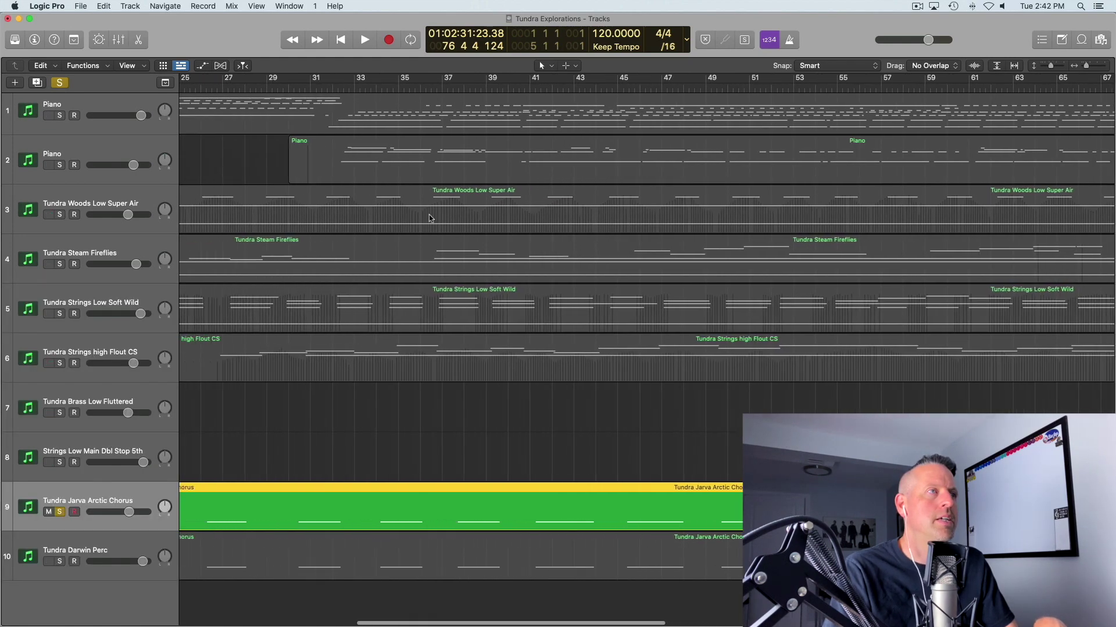
pyautogui.hscroll(-4, 435, 213)
pyautogui.hscroll(5, 519, 198)
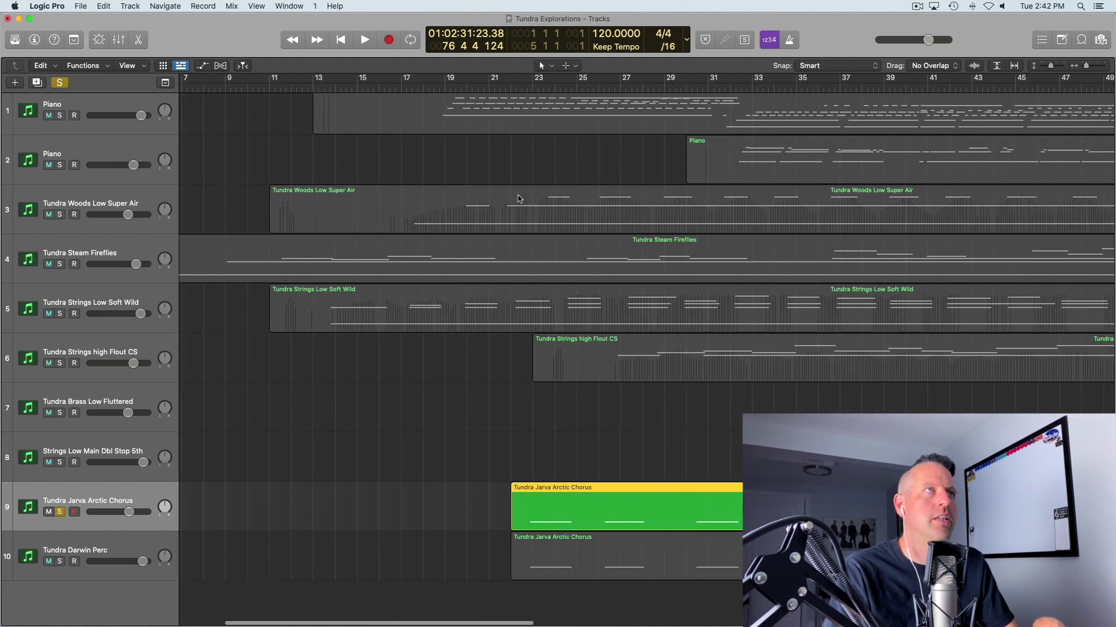
pyautogui.click(502, 87)
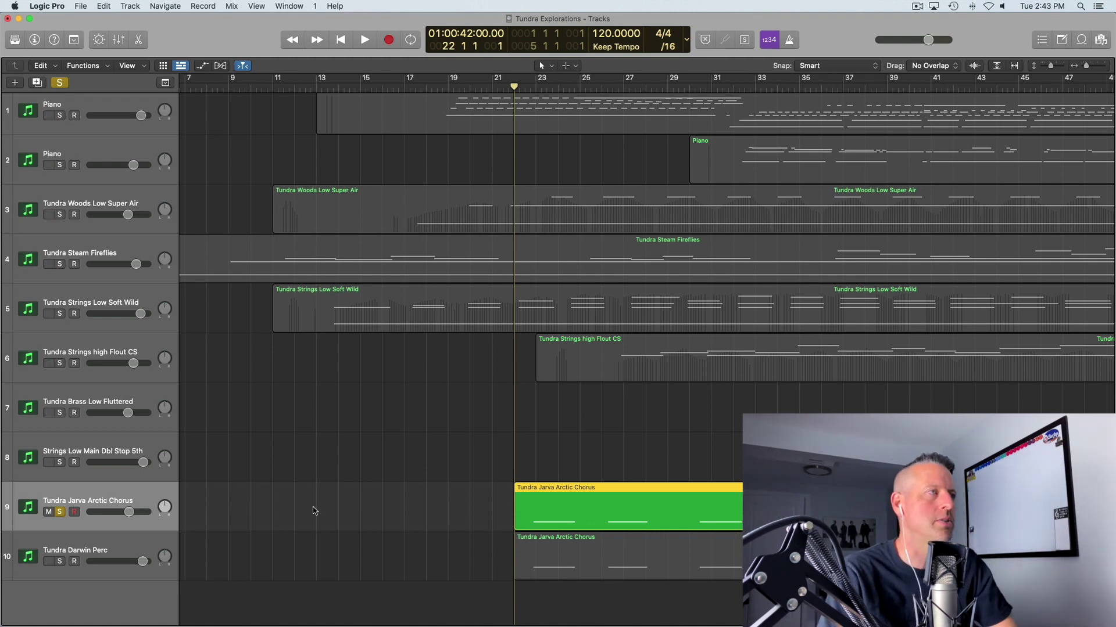
pyautogui.press('space')
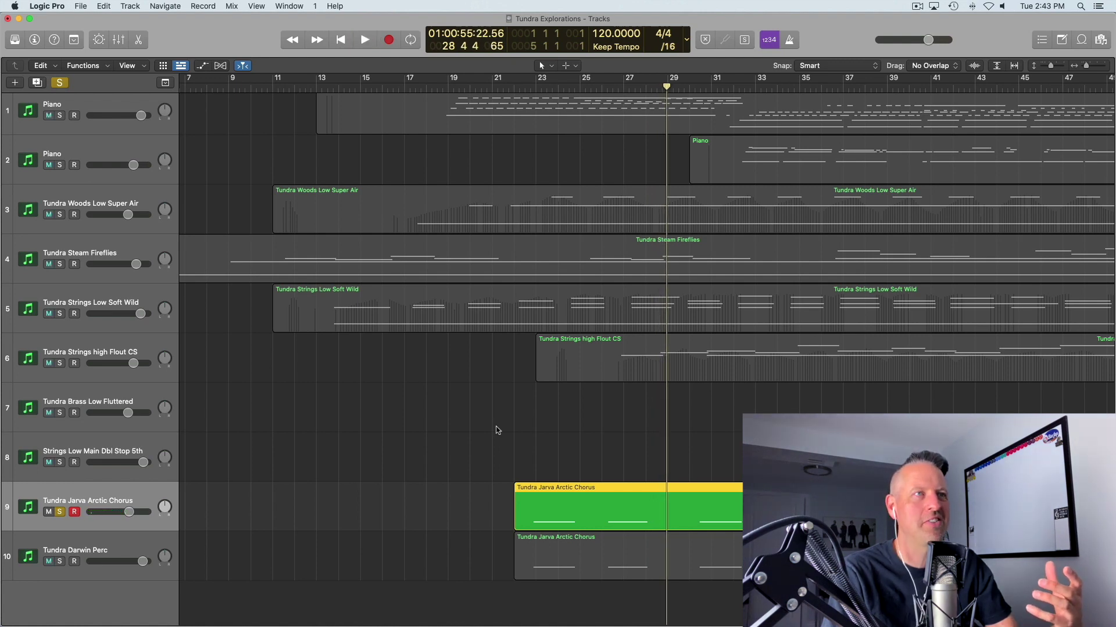
# Look over the final section of the Tundra Jarva Arctic Chorus part, then turn off the track's solo
pyautogui.hscroll(15, 496, 429)
pyautogui.hscroll(8, 497, 427)
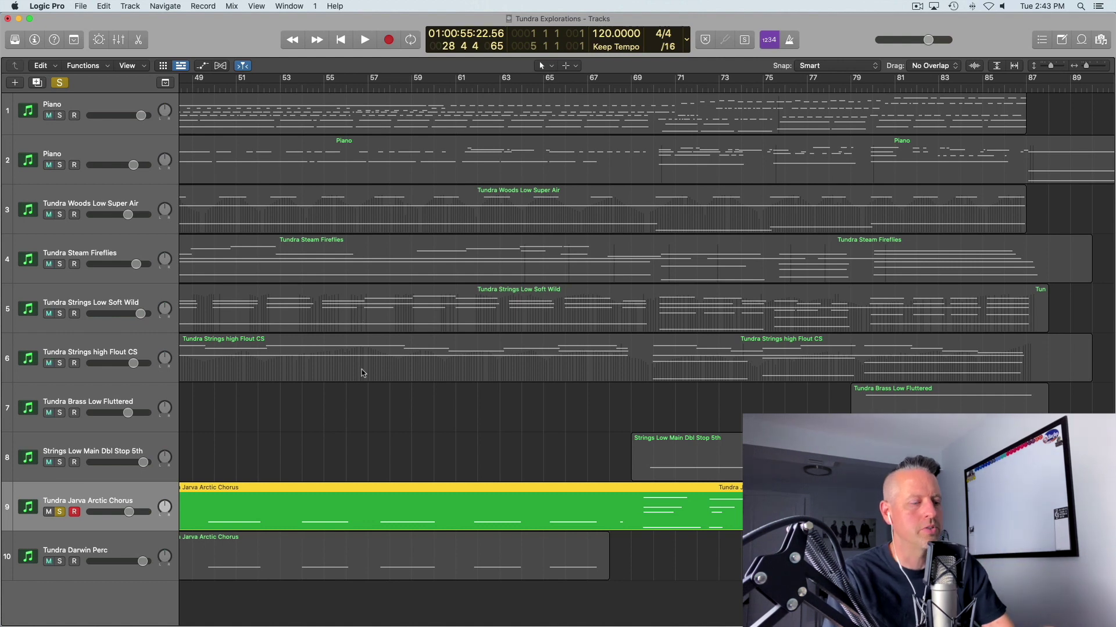
pyautogui.scroll(-1, 359, 371)
pyautogui.scroll(-3, 357, 373)
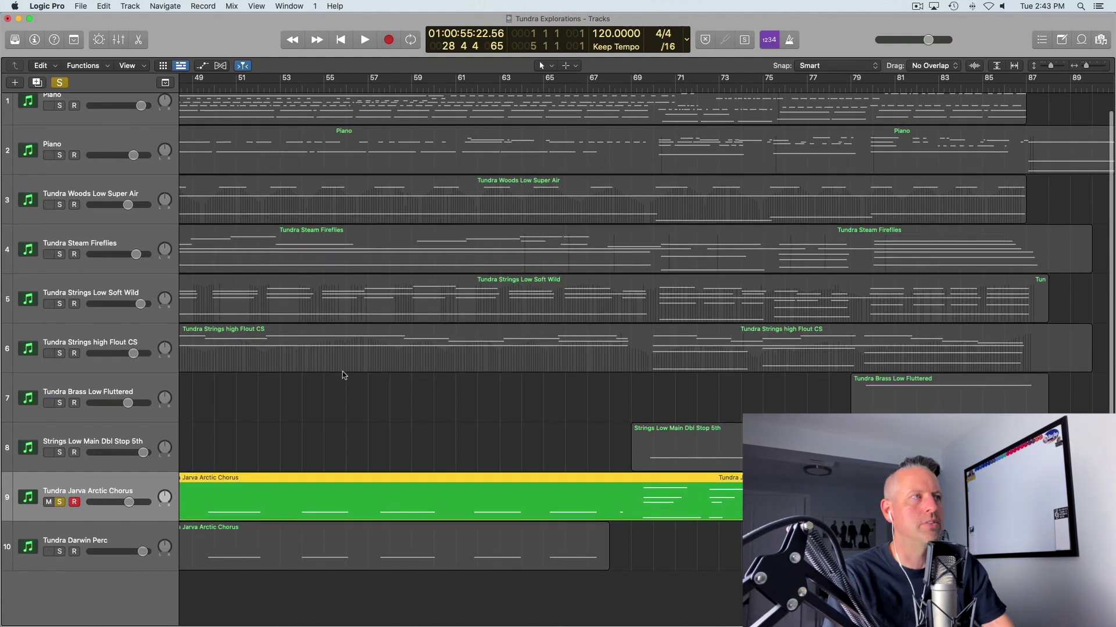
pyautogui.click(60, 503)
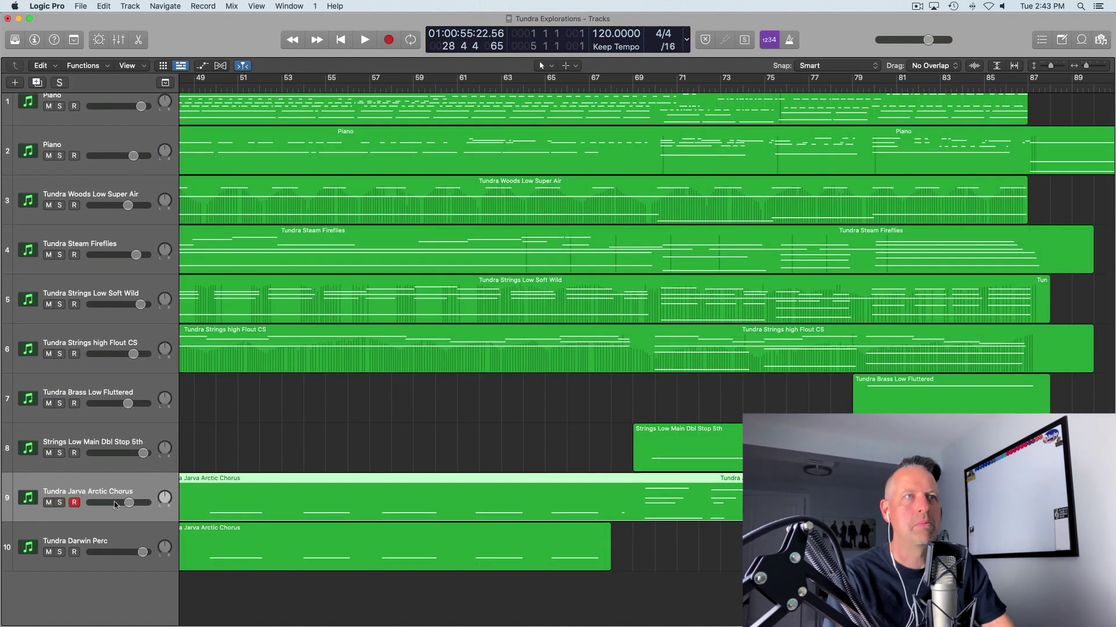
# Solo and select the Tundra Darwin Perc track, and place the playhead near the start of its first region at bar 22
pyautogui.hscroll(-15, 82, 570)
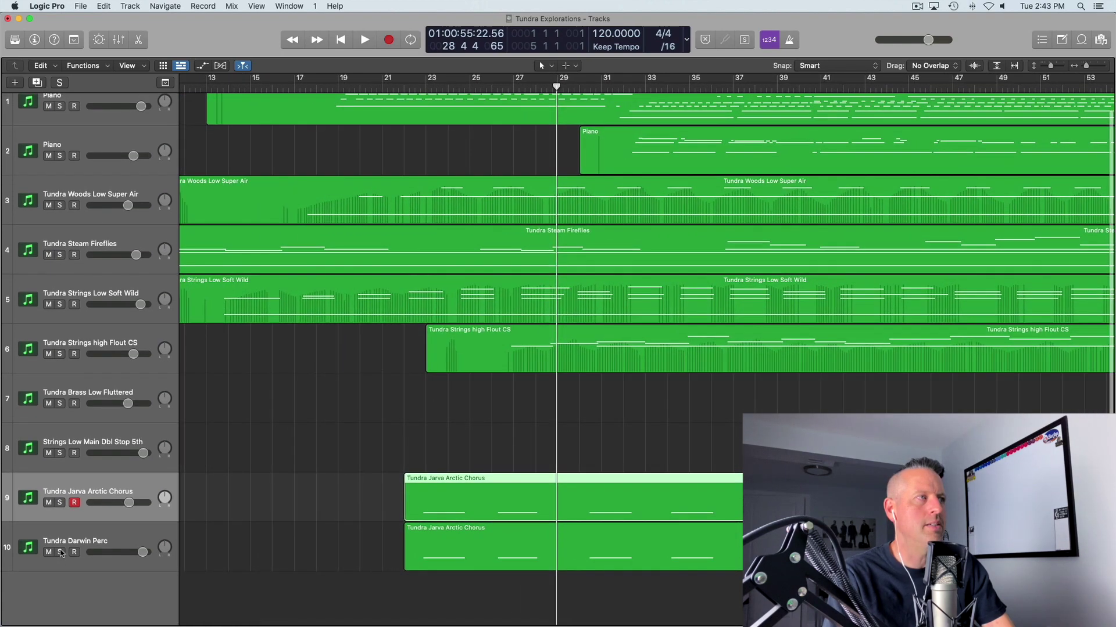
pyautogui.click(60, 552)
pyautogui.click(78, 535)
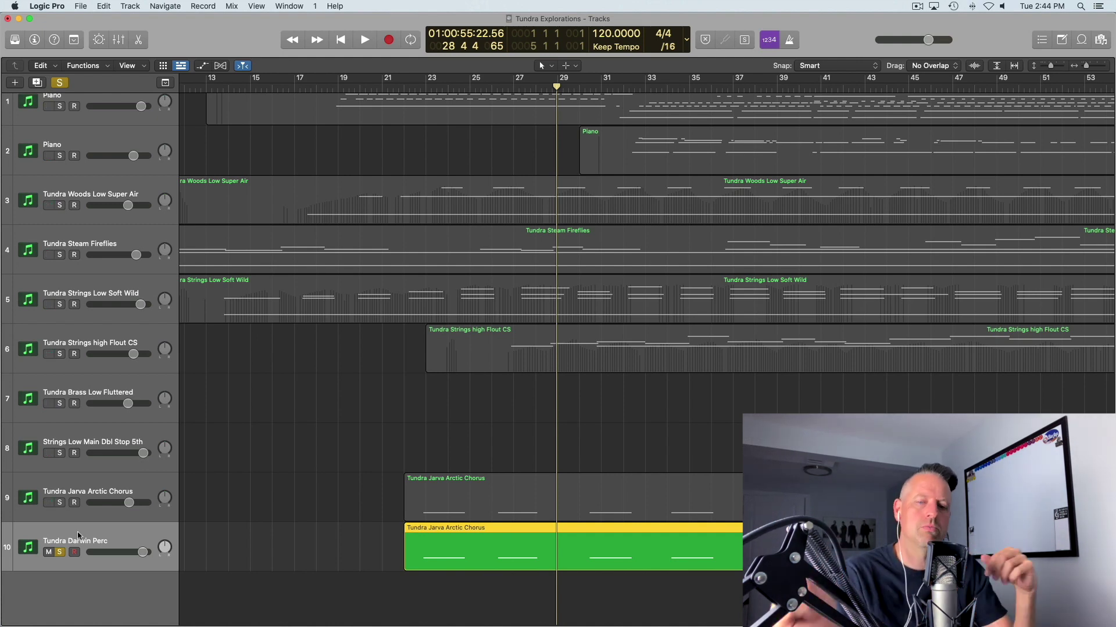
pyautogui.click(415, 89)
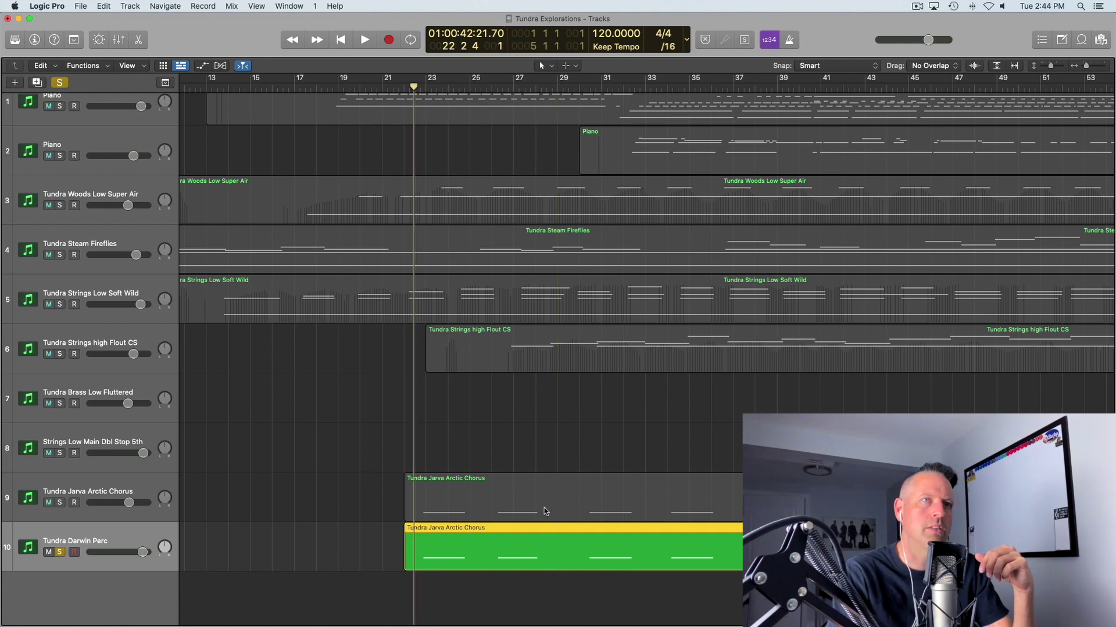
# Look over the soloed Tundra Darwin Perc part, audition it from bar 22, stop playback, and turn off the track's solo
pyautogui.hscroll(15, 543, 508)
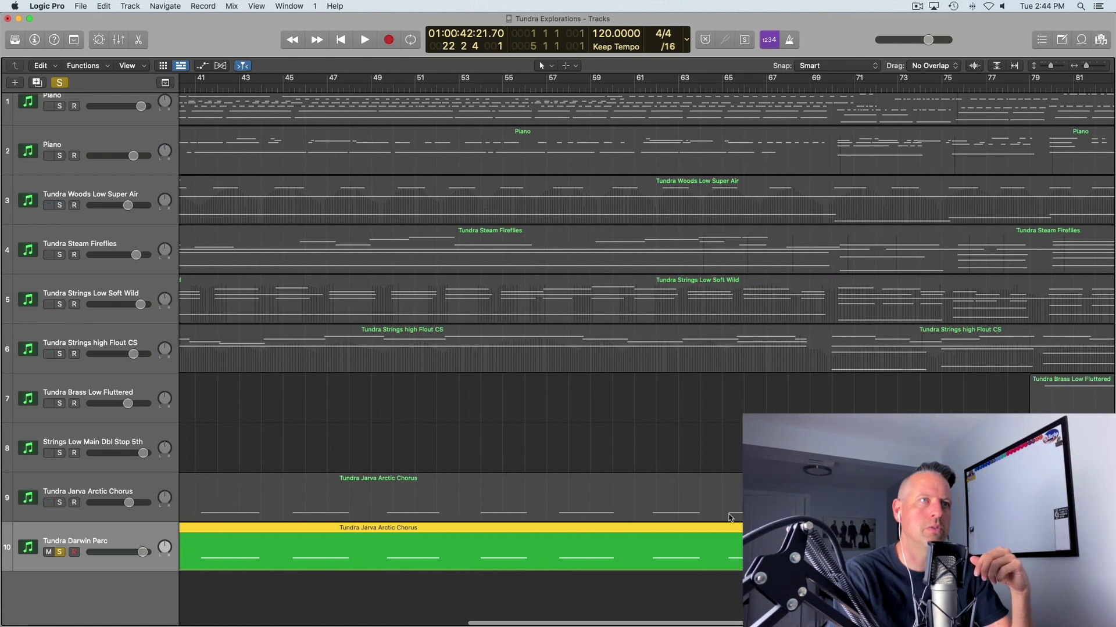
pyautogui.hscroll(-4, 699, 518)
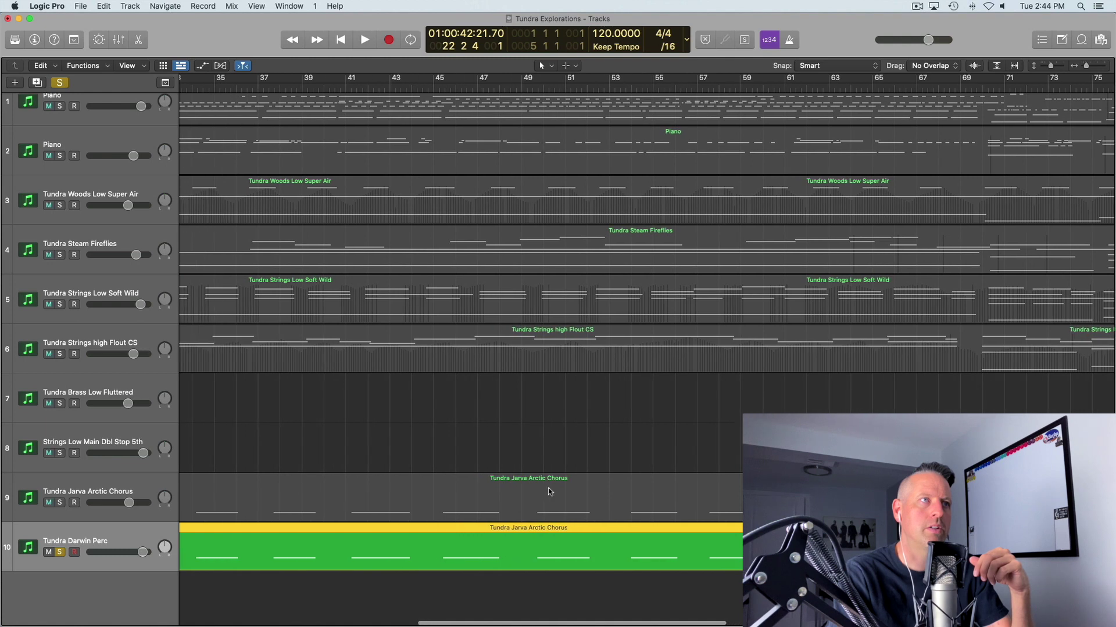
pyautogui.hscroll(-6, 532, 480)
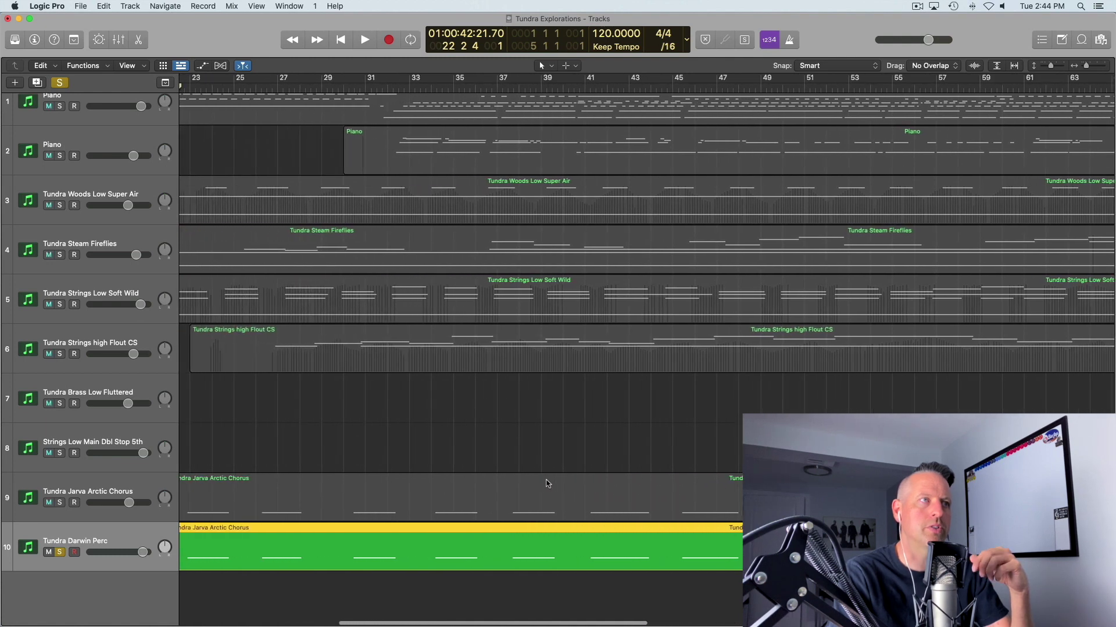
pyautogui.hscroll(-4, 296, 541)
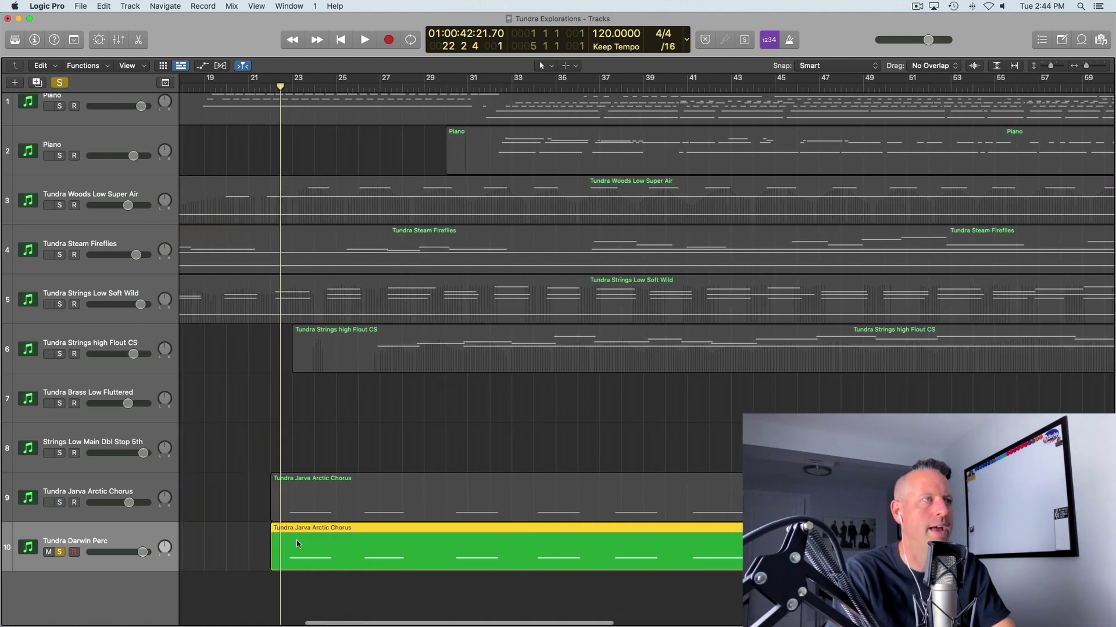
pyautogui.press('space')
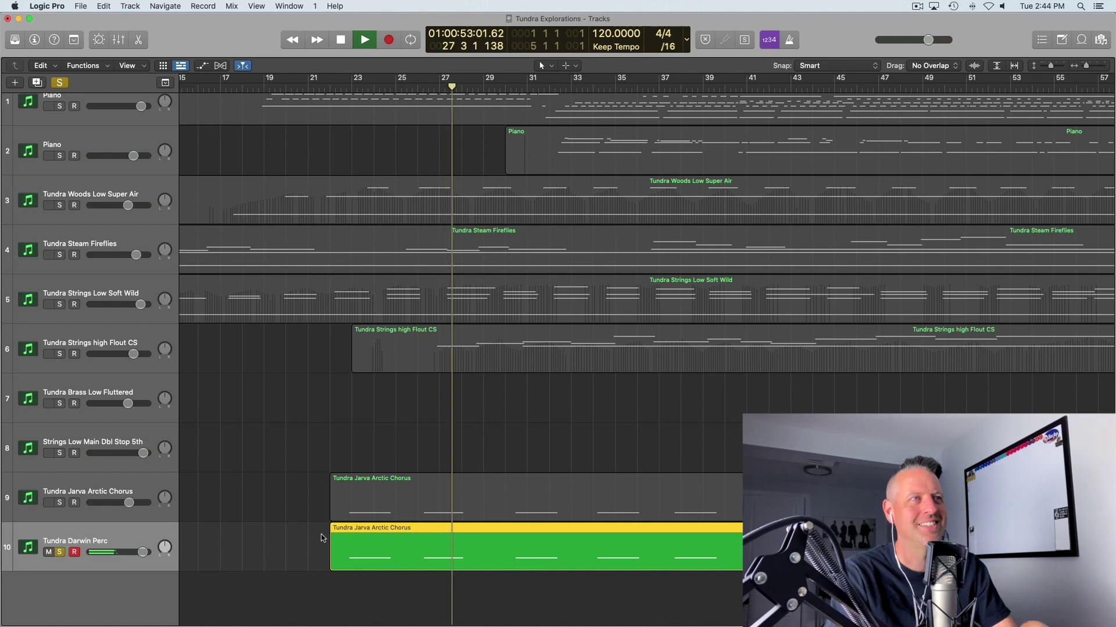
pyautogui.press('space')
pyautogui.click(60, 552)
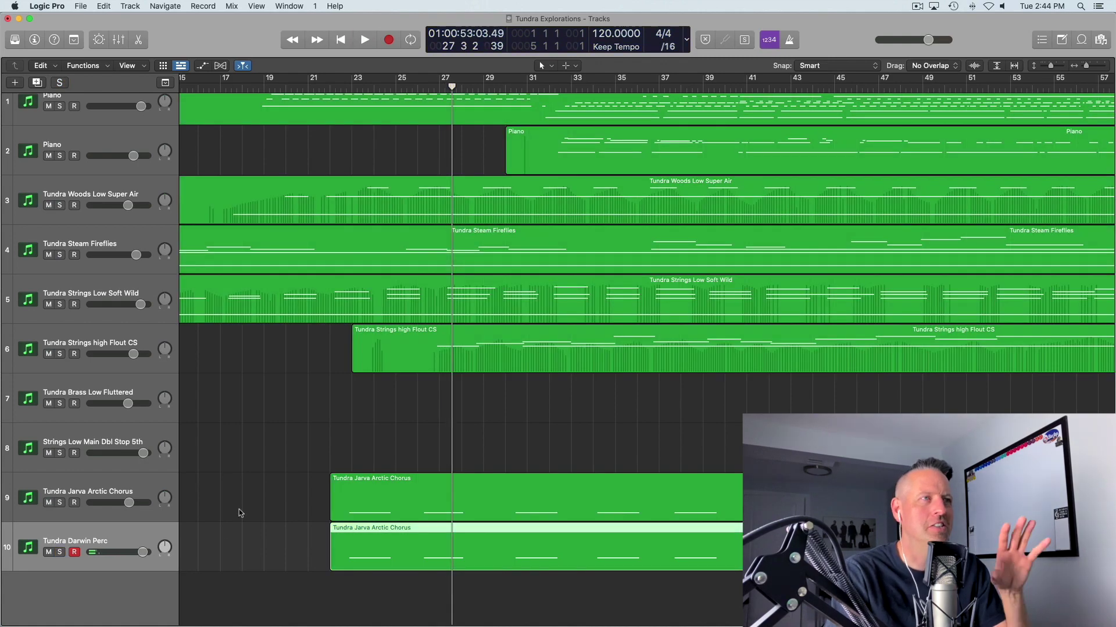
# Select the second Piano track and look along its region against the other tracks in the arrangement
pyautogui.scroll(1, 243, 511)
pyautogui.scroll(2, 243, 512)
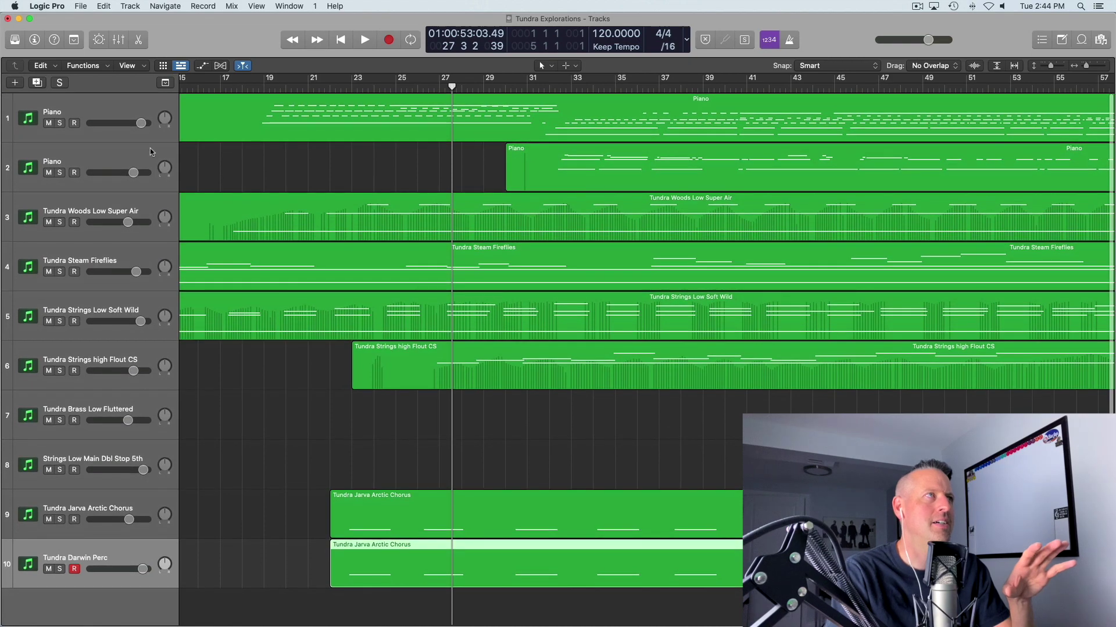
pyautogui.click(94, 153)
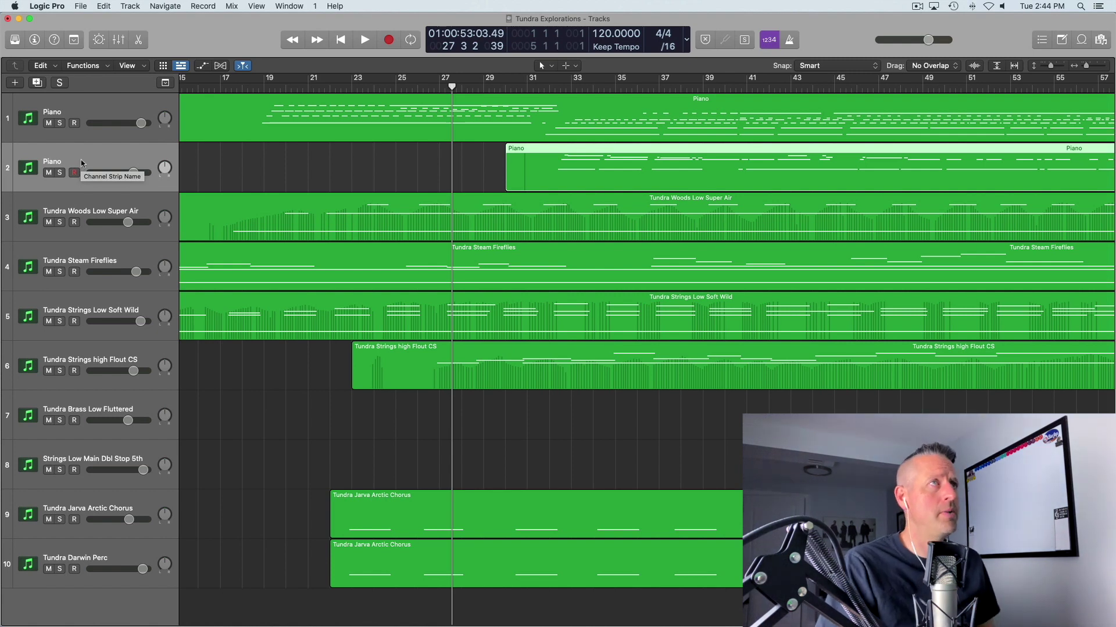
pyautogui.hscroll(10, 559, 84)
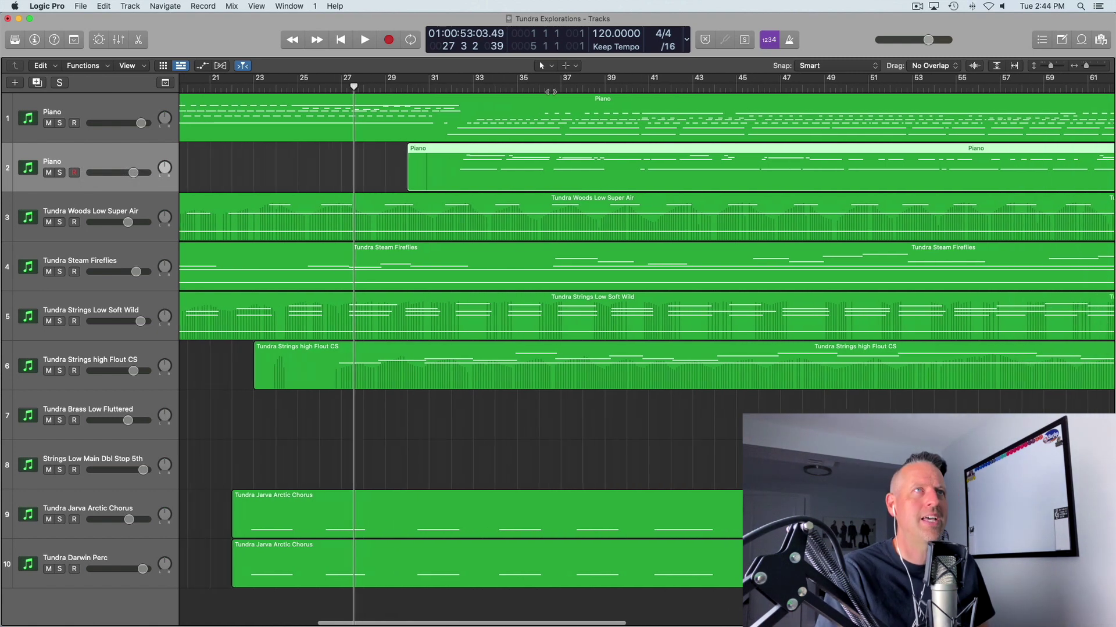
pyautogui.hscroll(8, 545, 101)
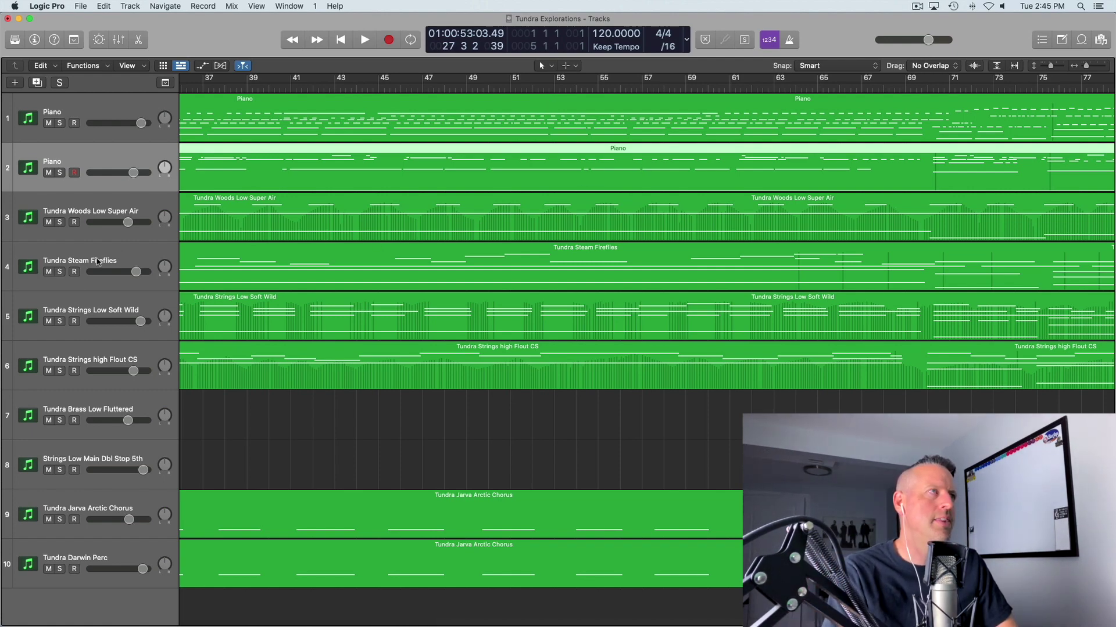
pyautogui.scroll(-1, 98, 262)
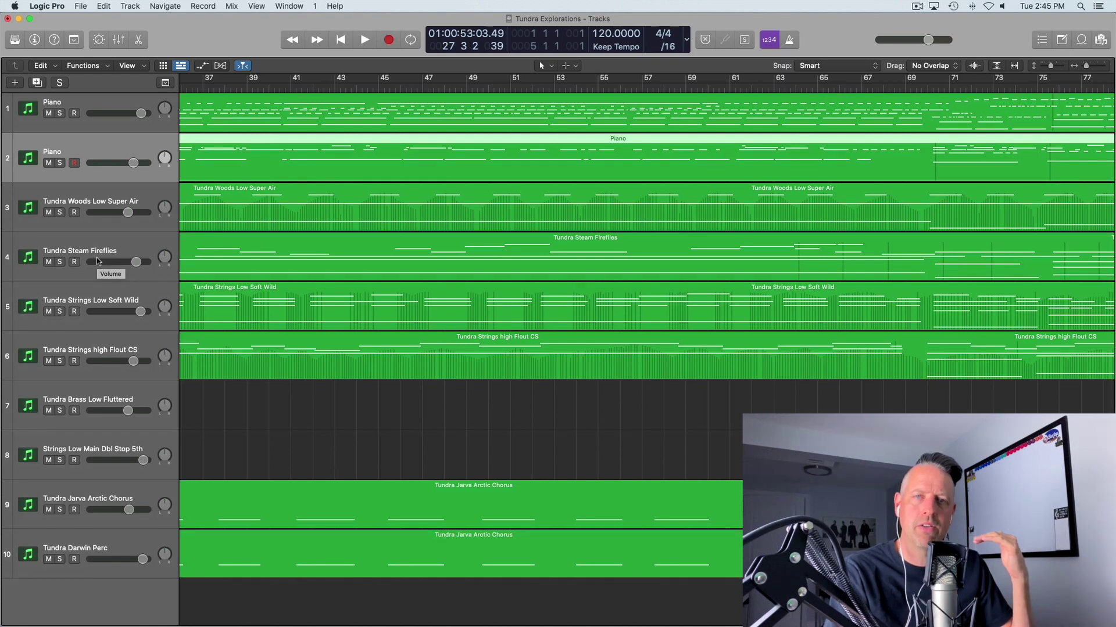
# Show the mixer to inspect the channel strips and the iZotope plug-in on Stereo Out, then hide it
pyautogui.press('x')
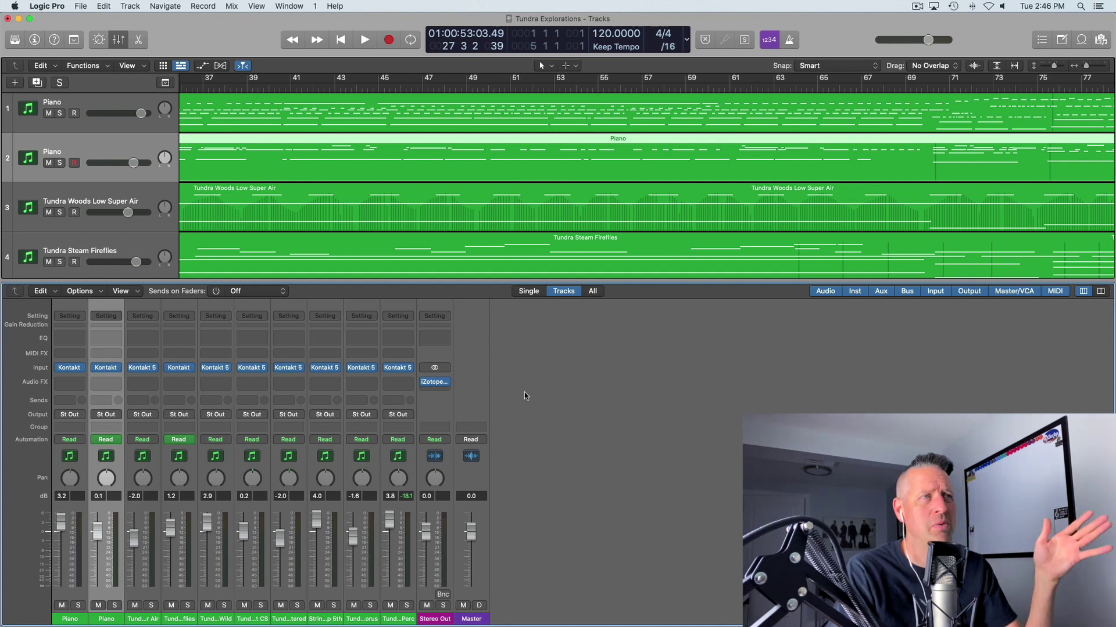
pyautogui.moveTo(447, 383)
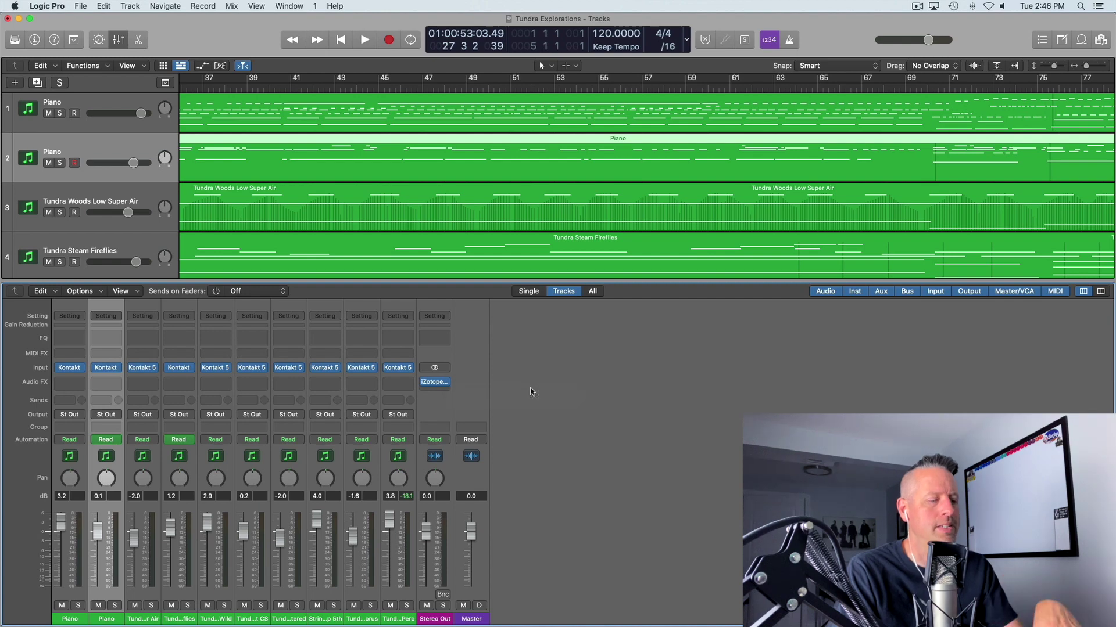
pyautogui.press('x')
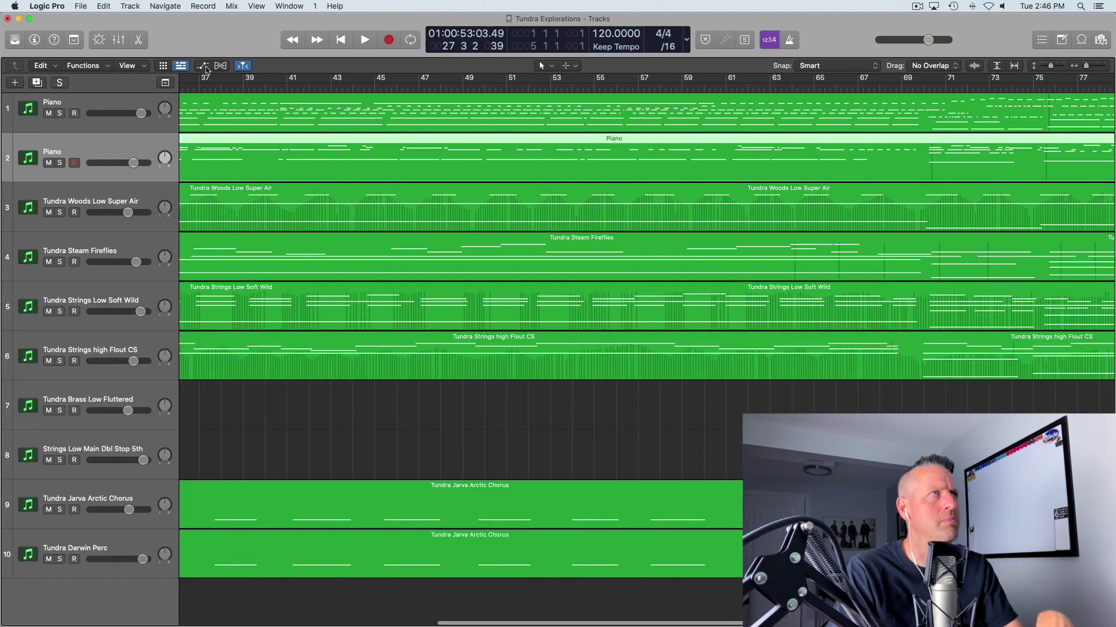
# Show track automation and examine the volume curves at the start of Tundra Steam Fireflies and the end of the second Piano track
pyautogui.click(203, 65)
pyautogui.hscroll(-10, 394, 189)
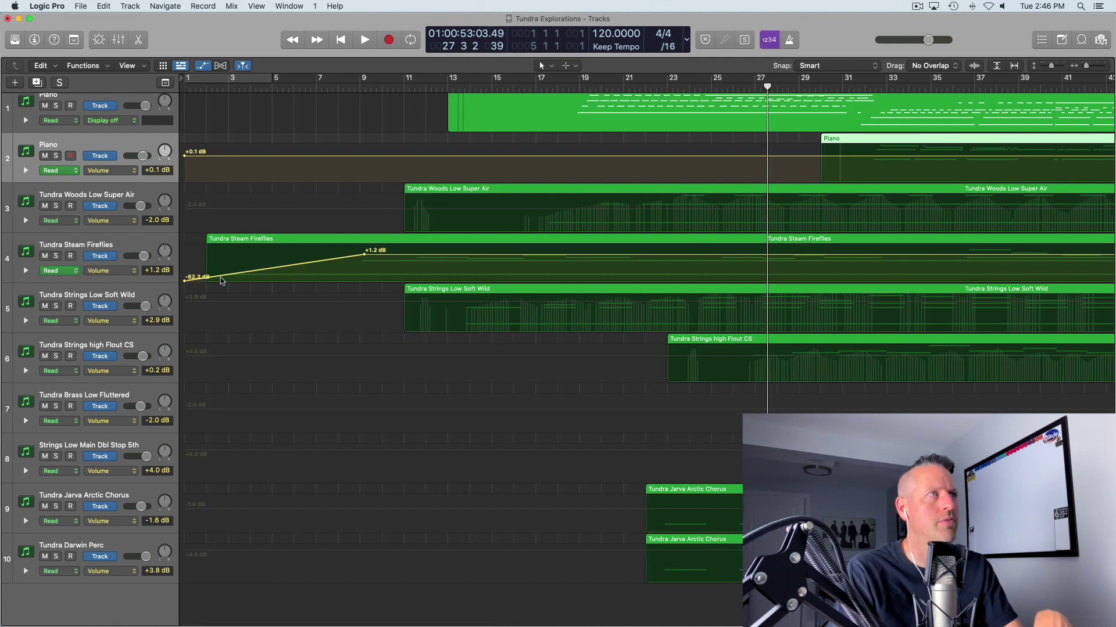
pyautogui.hscroll(15, 390, 263)
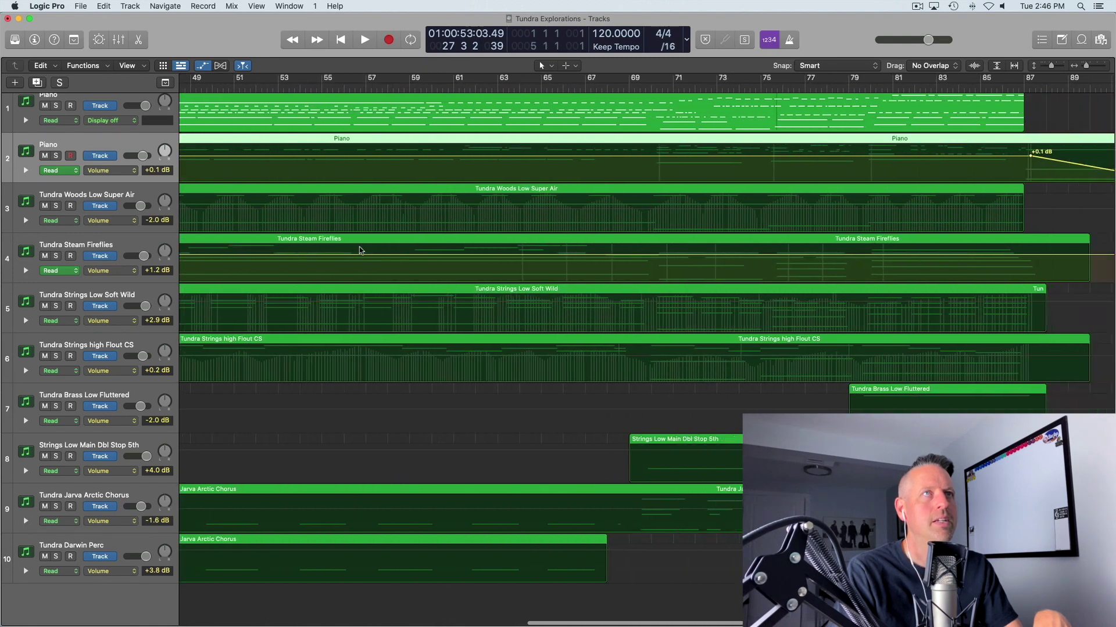
pyautogui.hscroll(2, 656, 224)
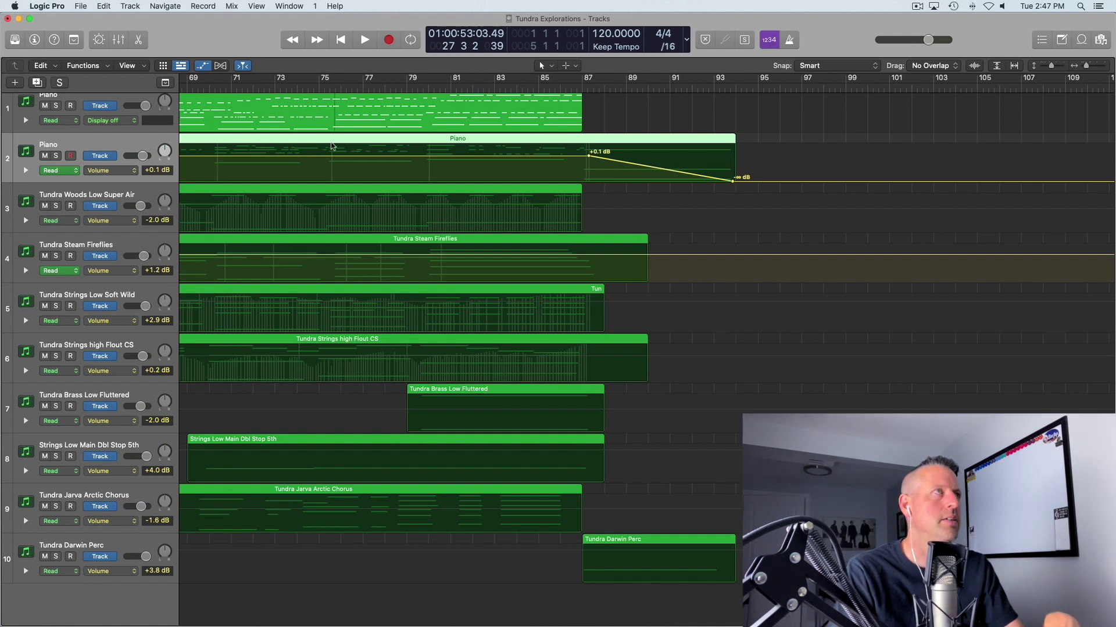
# Show the mixer below the arrangement and hide the track automation
pyautogui.press('x')
pyautogui.hscroll(-10, 252, 132)
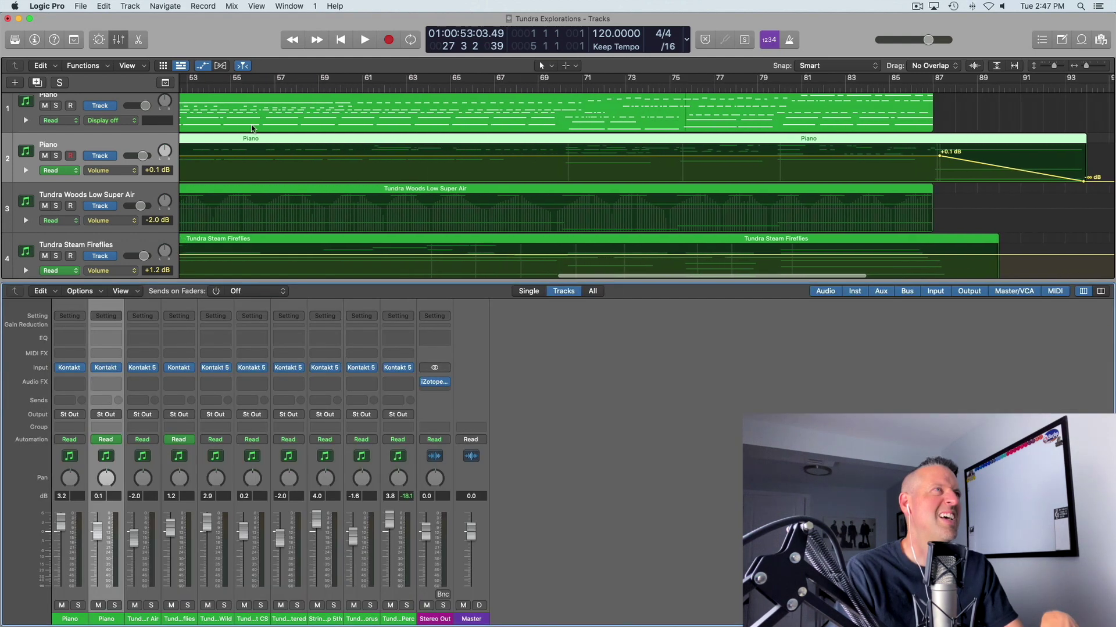
pyautogui.click(206, 67)
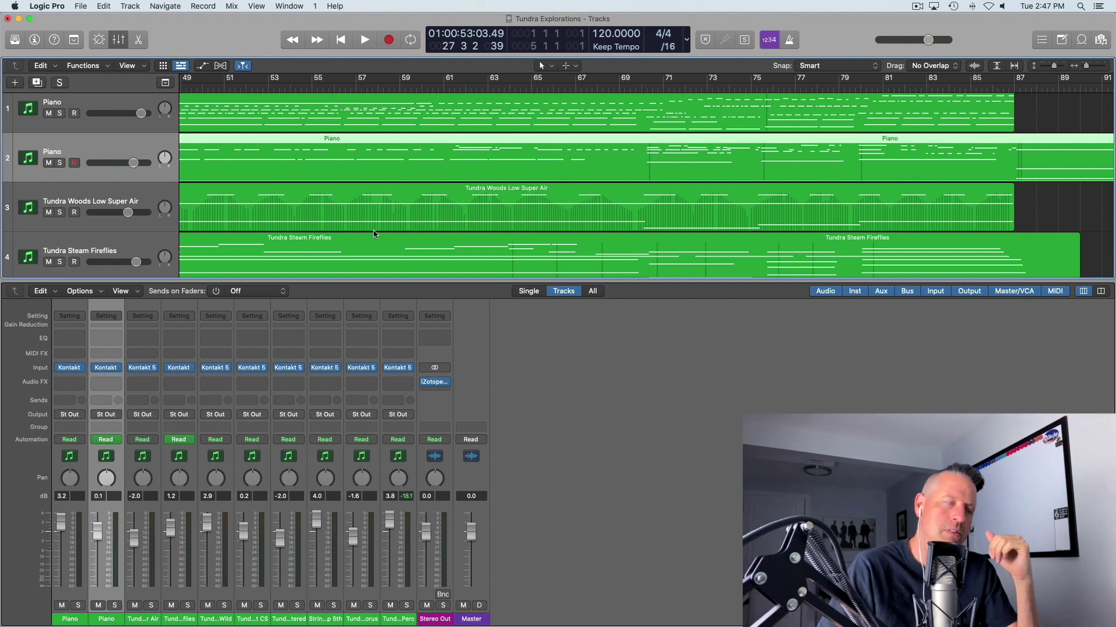
# Play the full composition from bar 1, following the tracks as they enter, and hide the mixer during playback
pyautogui.press('Return')
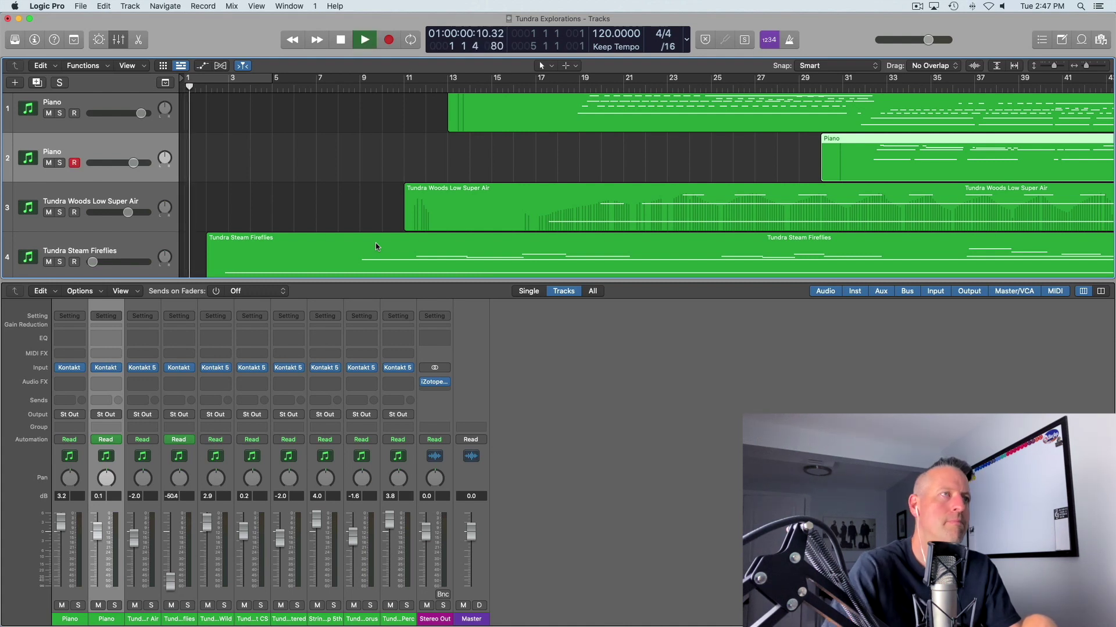
pyautogui.scroll(-1, 357, 174)
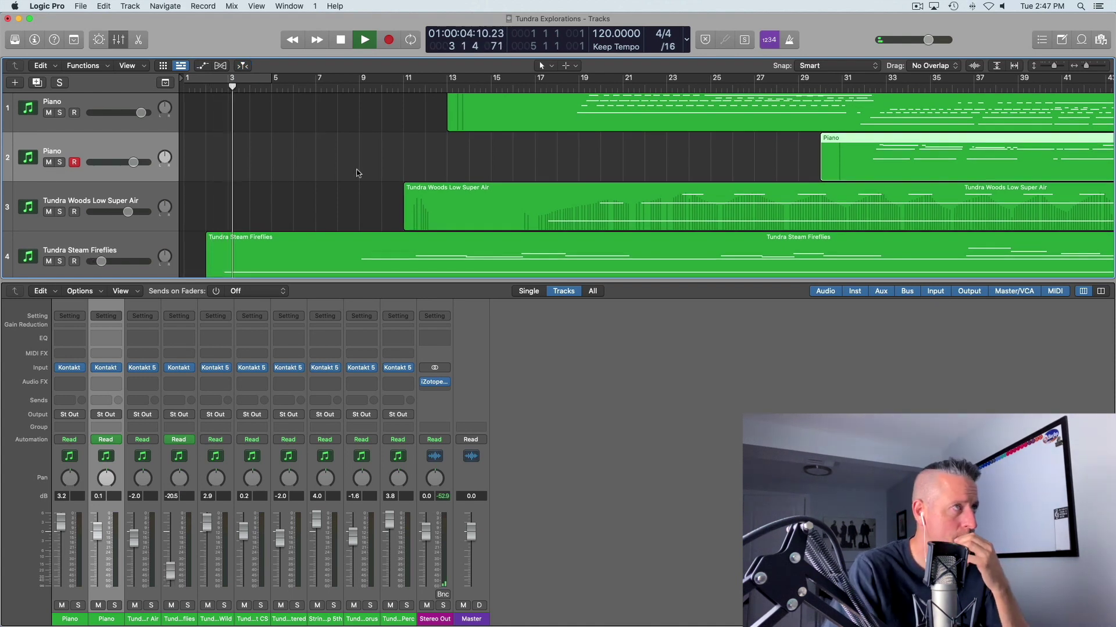
pyautogui.scroll(-3, 357, 173)
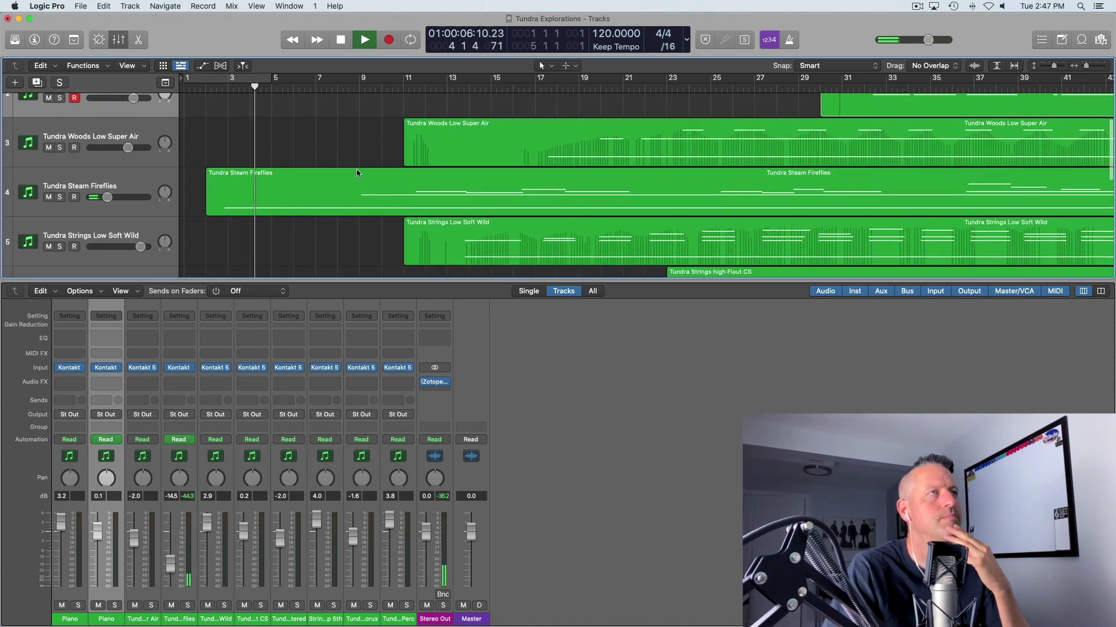
pyautogui.scroll(-3, 356, 173)
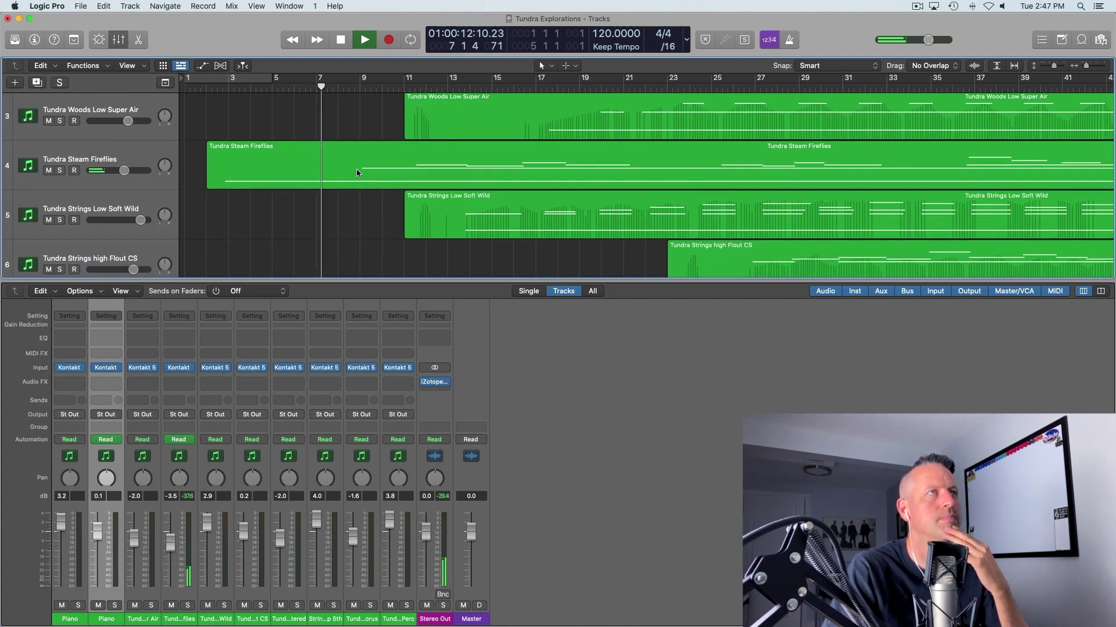
pyautogui.scroll(1, 357, 173)
pyautogui.hscroll(3, 357, 173)
pyautogui.scroll(2, 356, 172)
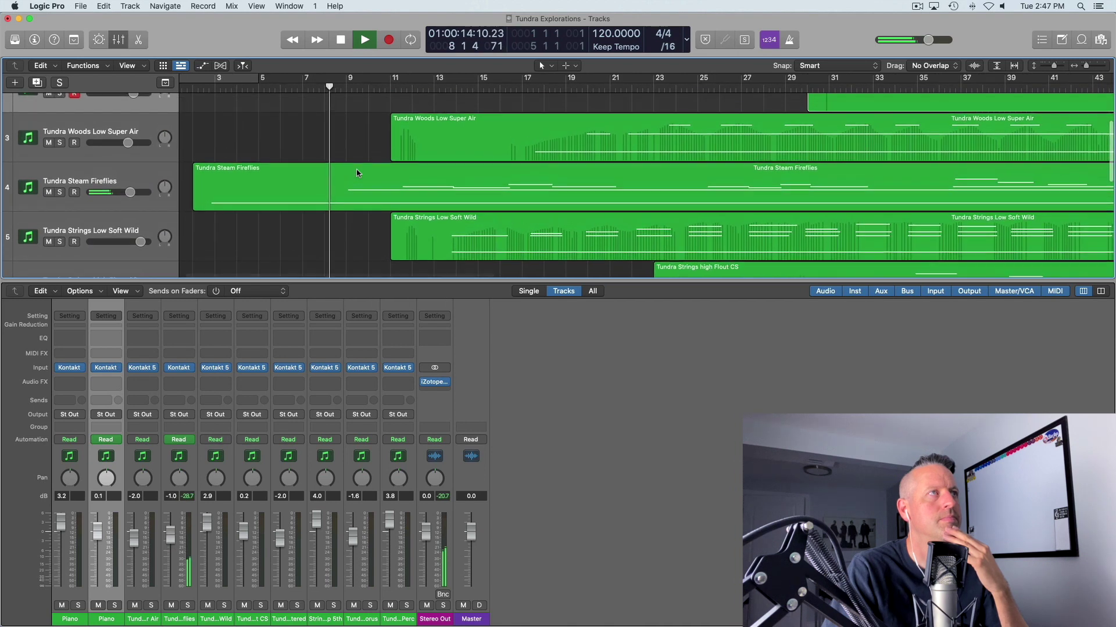
pyautogui.hscroll(6, 357, 173)
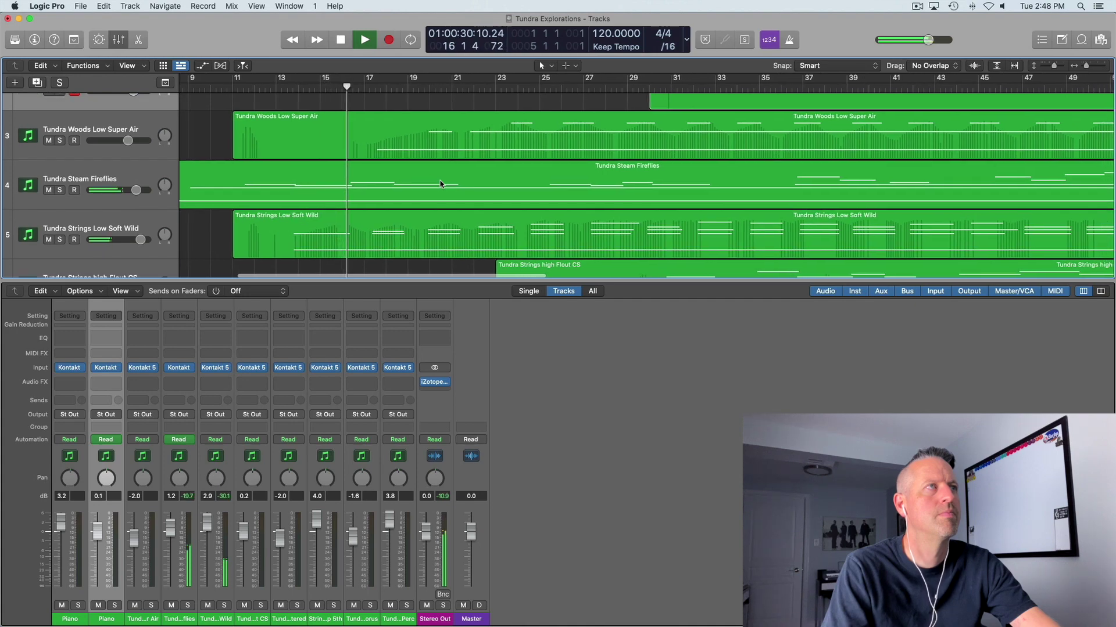
pyautogui.scroll(-1, 440, 185)
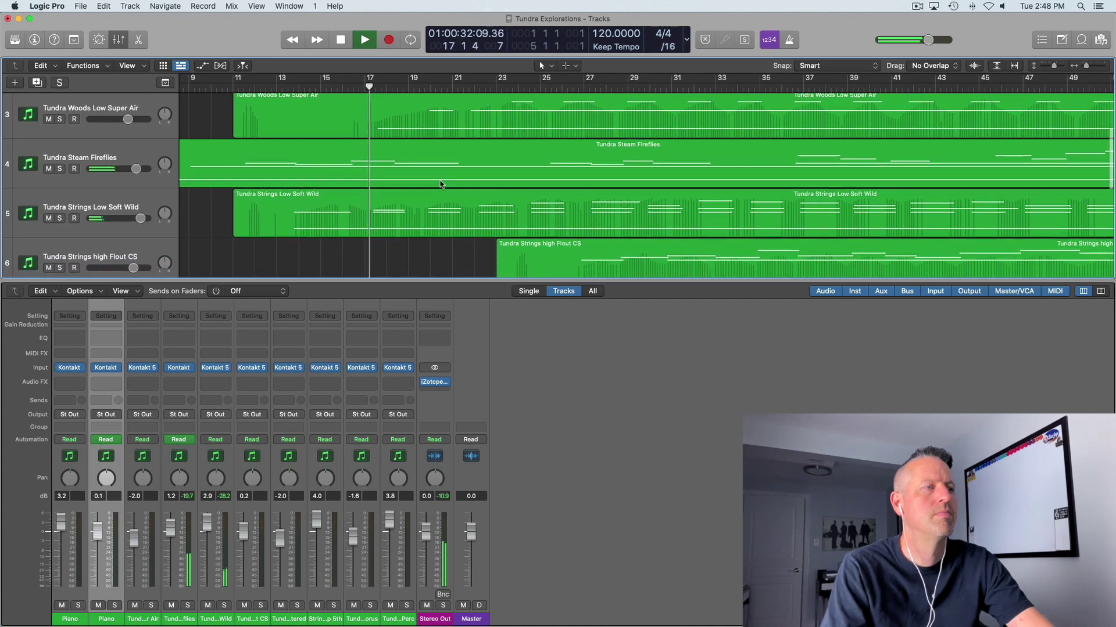
pyautogui.press('x')
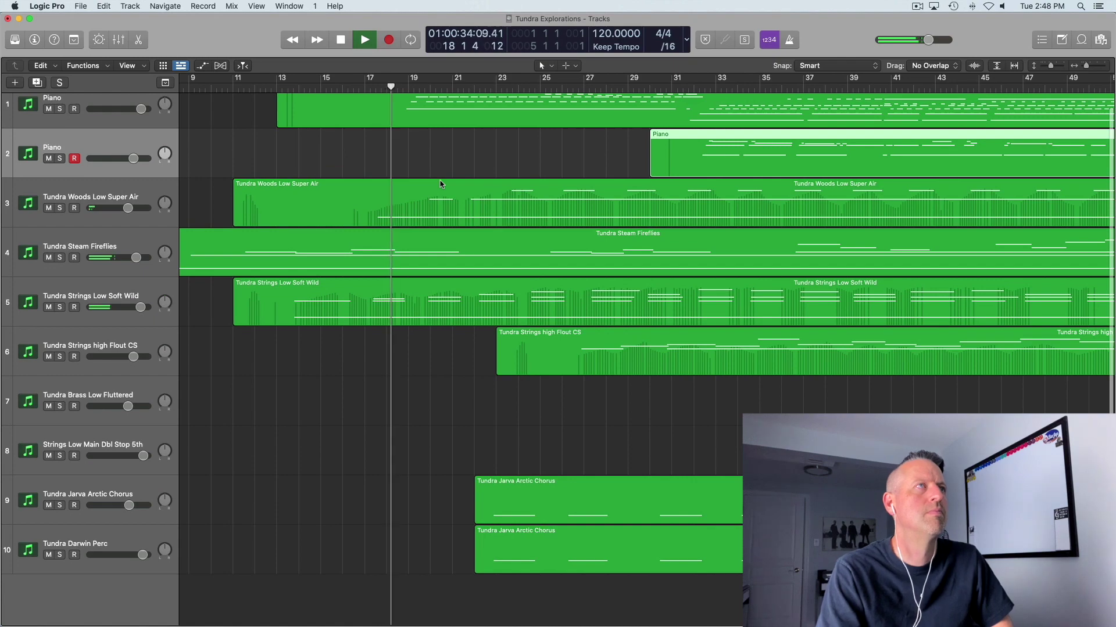
pyautogui.scroll(1, 440, 184)
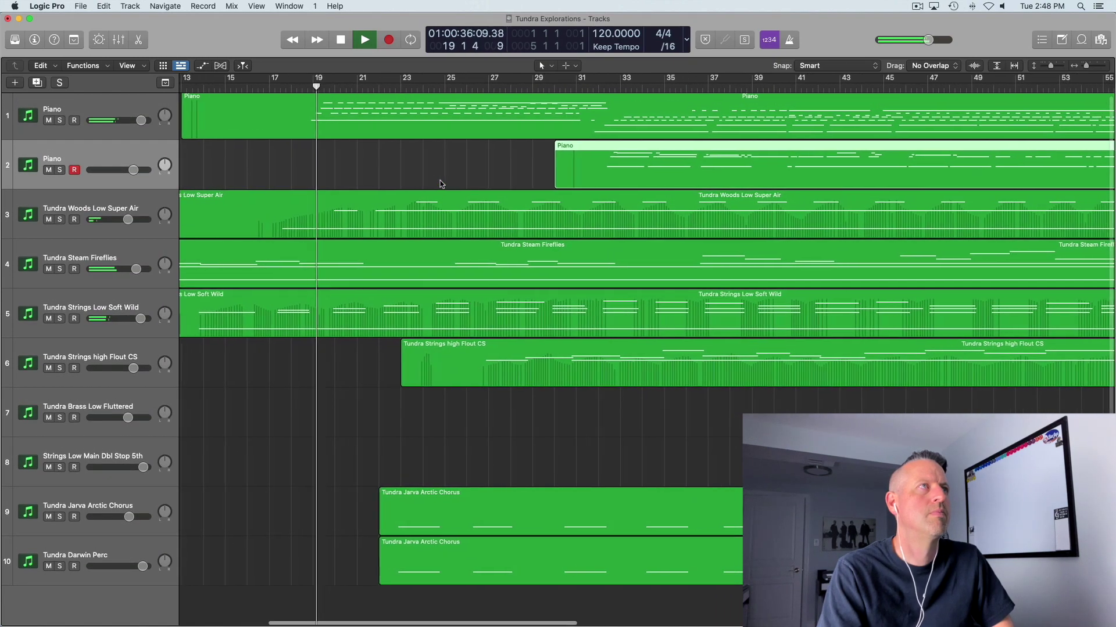